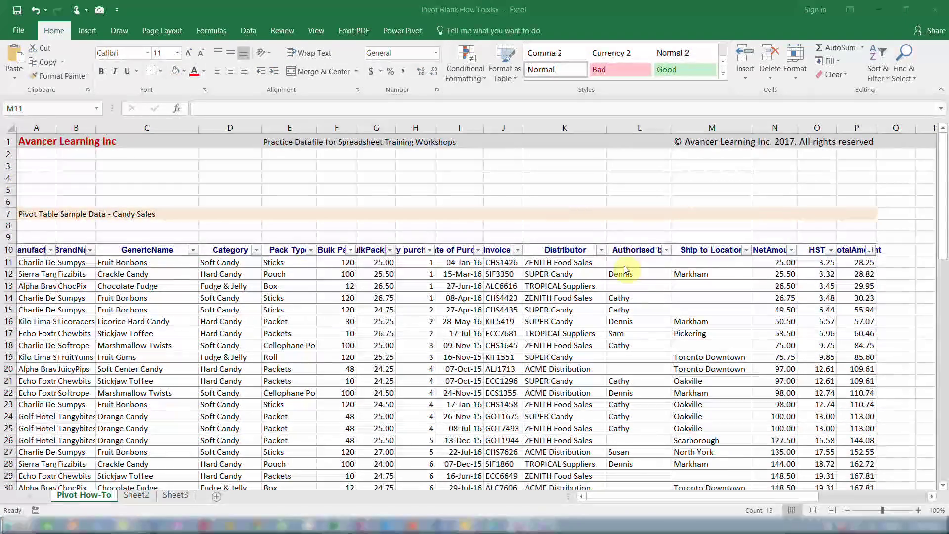
# Step: Widen column A so the full manufacturer names are visible
pyautogui.hotkey('alt', 'Tab')
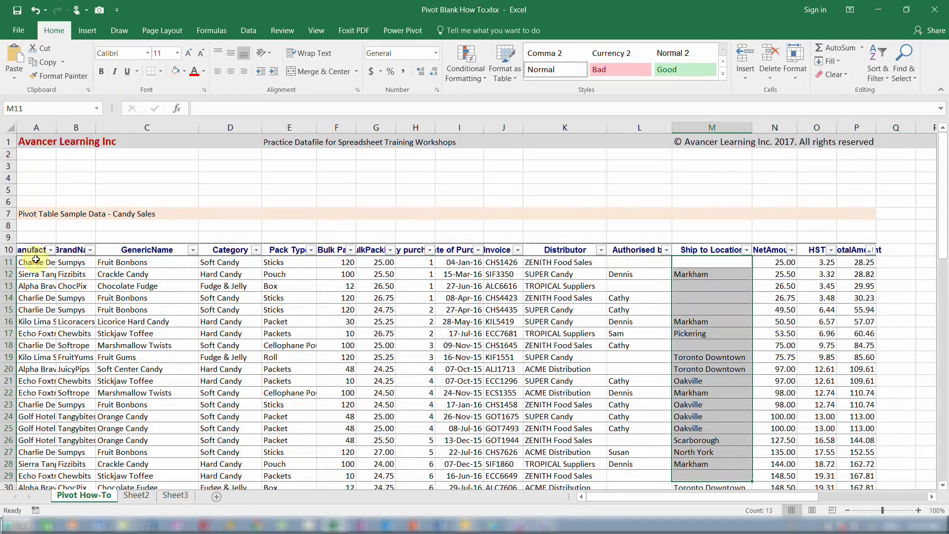
pyautogui.moveTo(56, 127); pyautogui.dragTo(190, 129)
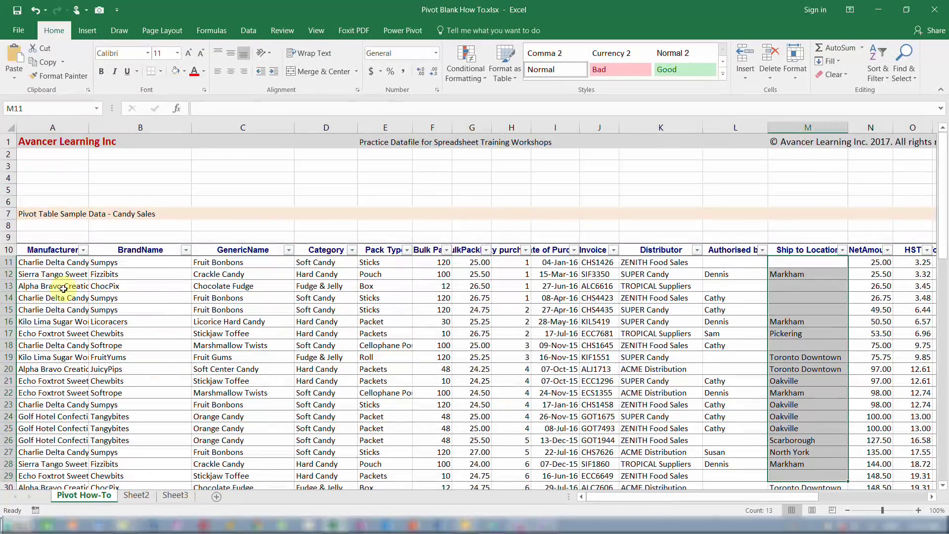
pyautogui.click(739, 261)
# Step: Select the Authorised by and Ship to Location entries in columns L and M, highlighting empty cells M13–M15
pyautogui.moveTo(738, 277); pyautogui.dragTo(736, 441)
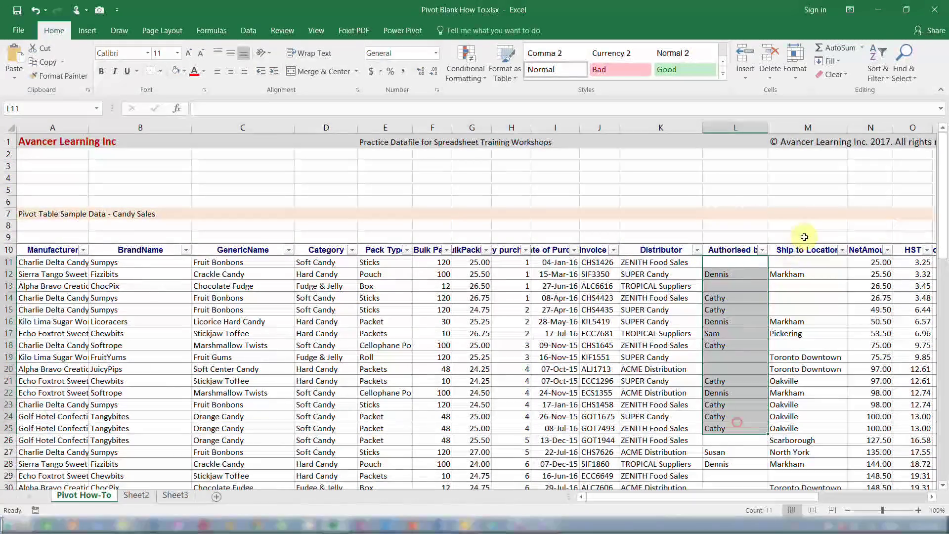
pyautogui.moveTo(798, 262); pyautogui.dragTo(785, 428)
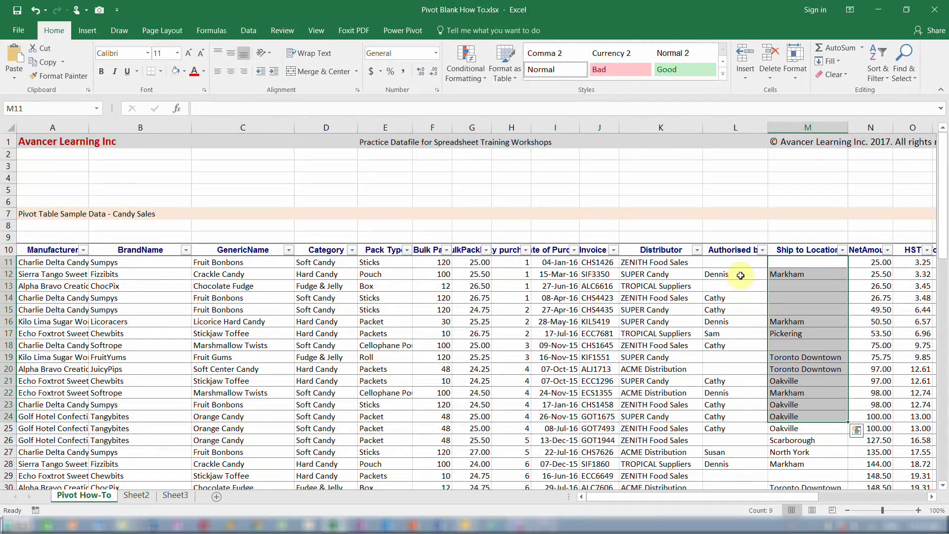
pyautogui.moveTo(733, 262); pyautogui.dragTo(720, 415)
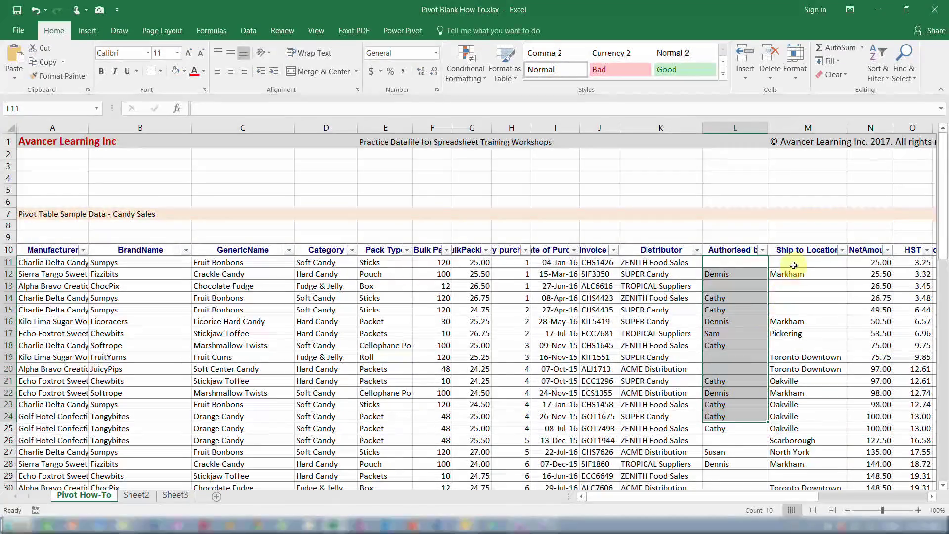
pyautogui.moveTo(794, 262); pyautogui.dragTo(789, 392)
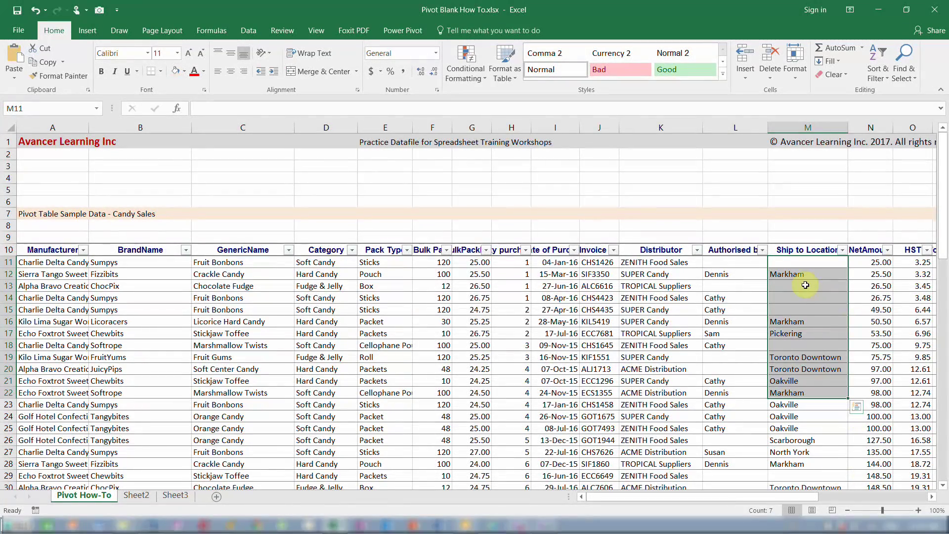
pyautogui.moveTo(806, 286); pyautogui.dragTo(802, 313)
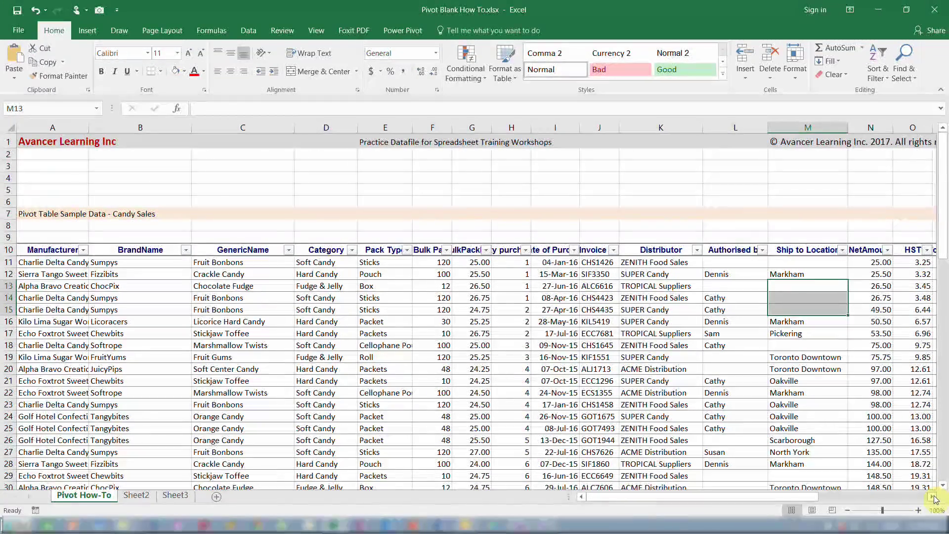
pyautogui.click(935, 498)
# Step: Scroll right to the pivot table and select its (blank) labels in U14 and T15
pyautogui.click(935, 498)
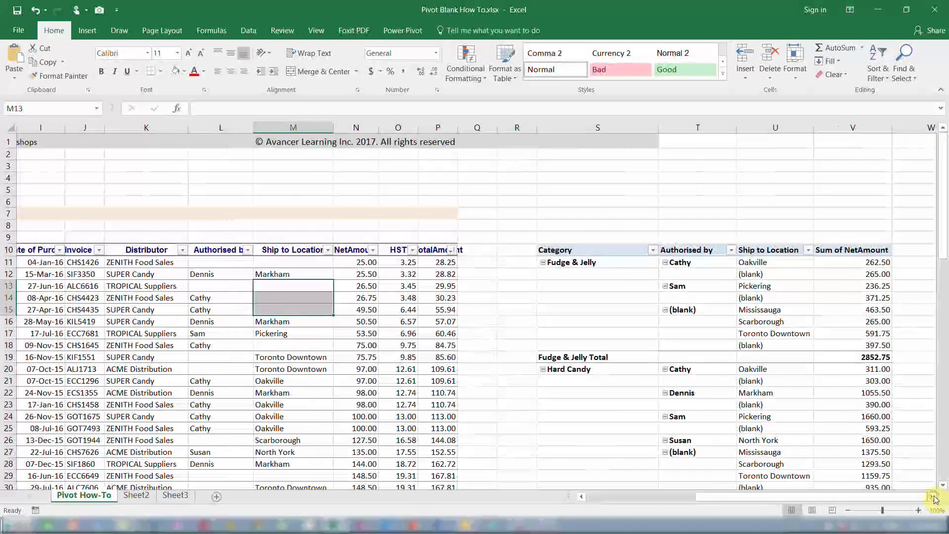
pyautogui.click(935, 497)
pyautogui.click(935, 498)
pyautogui.click(935, 498)
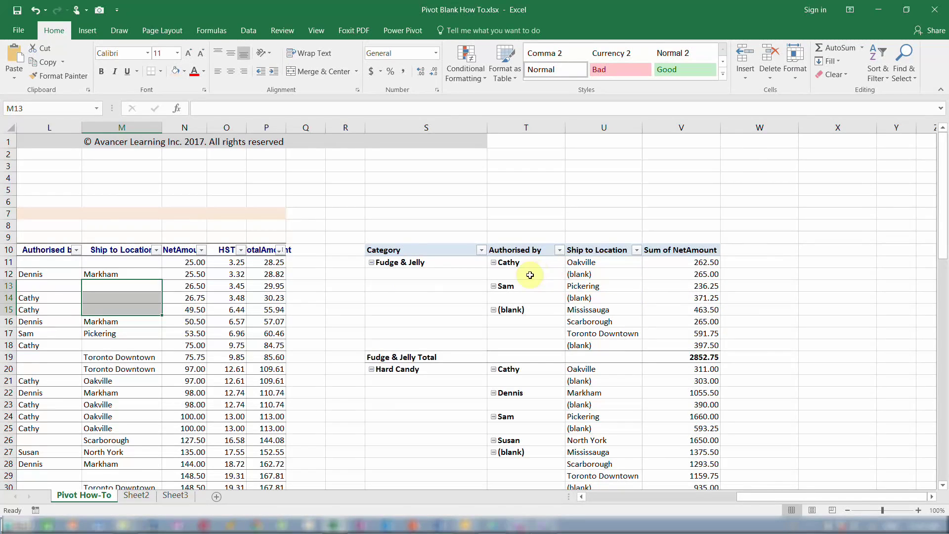
pyautogui.click(593, 297)
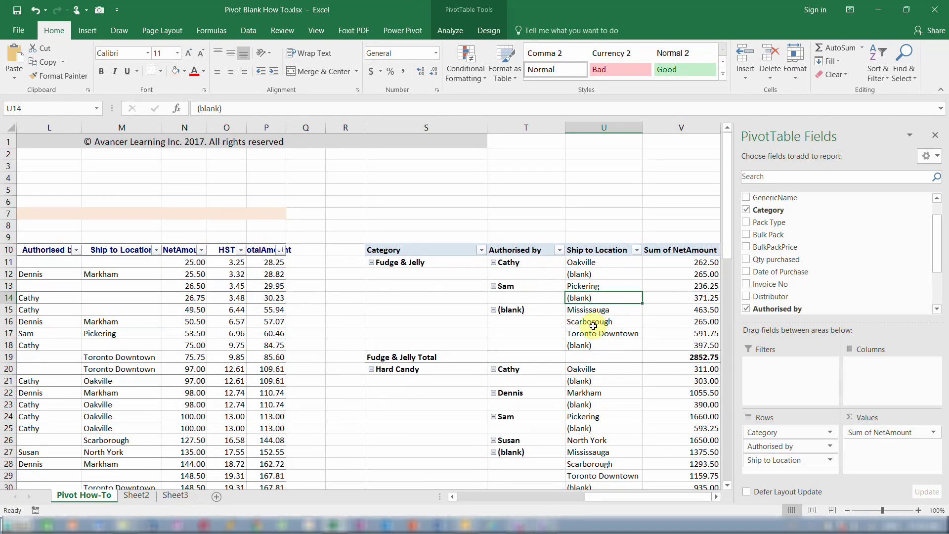
pyautogui.click(510, 309)
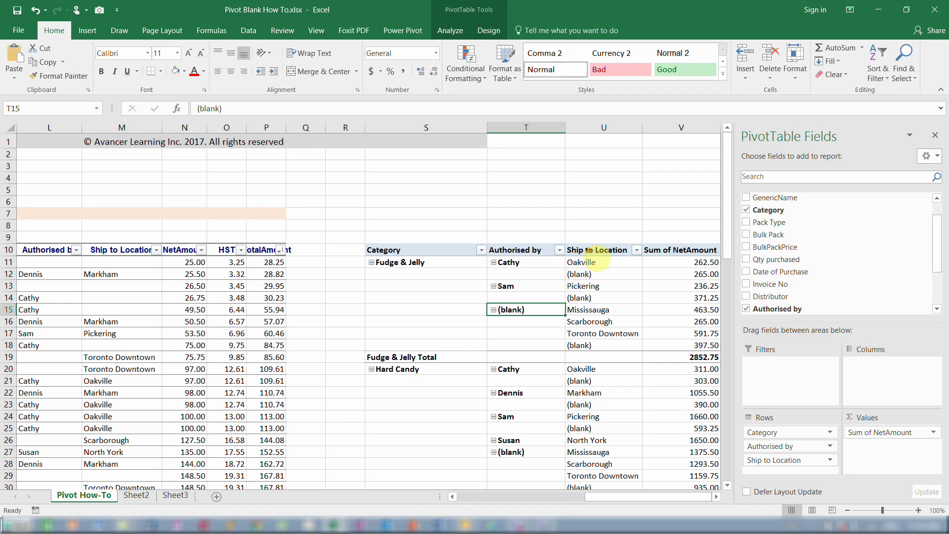
pyautogui.moveTo(588, 250); pyautogui.dragTo(600, 195)
pyautogui.moveTo(597, 263)
pyautogui.mouseDown()
pyautogui.moveTo(599, 288)
pyautogui.moveTo(556, 267)
pyautogui.moveTo(607, 299)
pyautogui.moveTo(535, 304)
pyautogui.mouseUp()
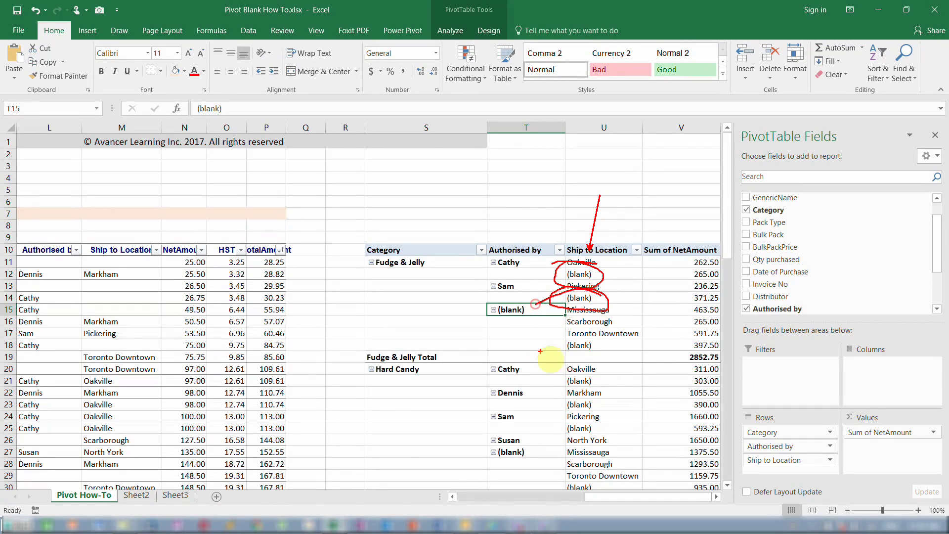
pyautogui.moveTo(607, 334)
pyautogui.mouseDown()
pyautogui.moveTo(586, 330)
pyautogui.moveTo(593, 363)
pyautogui.moveTo(530, 346)
pyautogui.mouseUp()
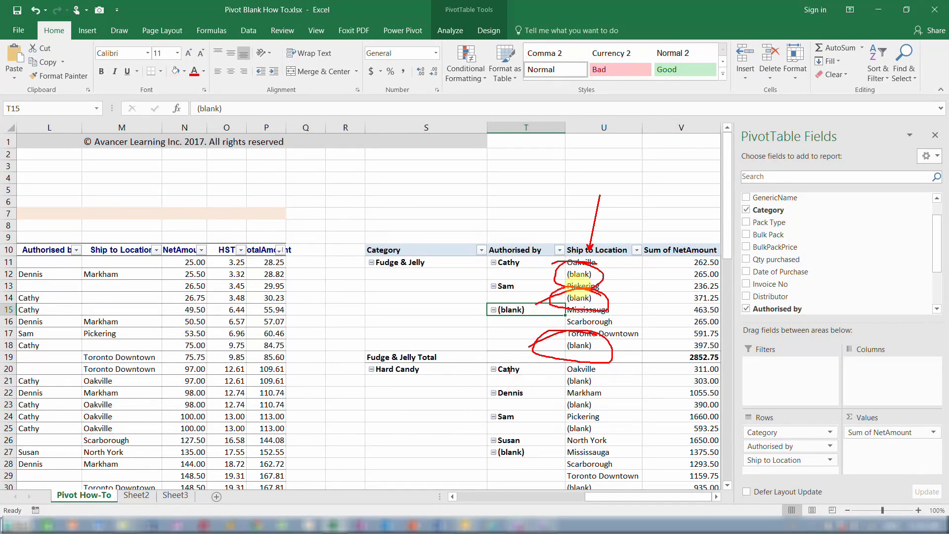
pyautogui.click(716, 496)
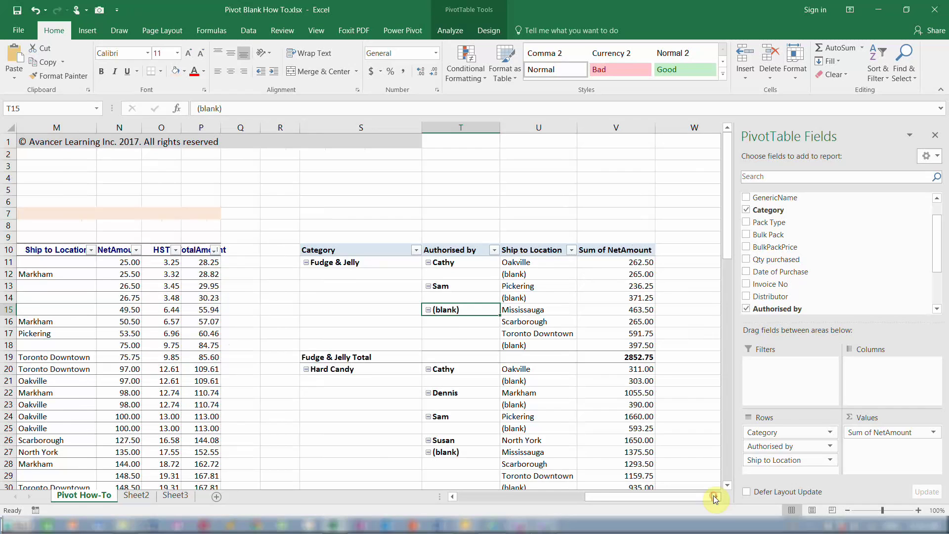
pyautogui.click(715, 496)
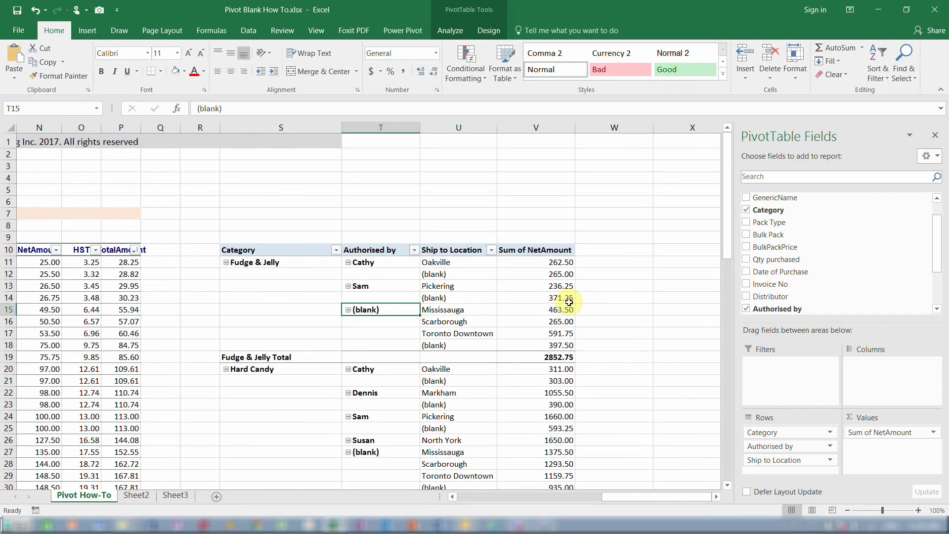
pyautogui.moveTo(559, 313)
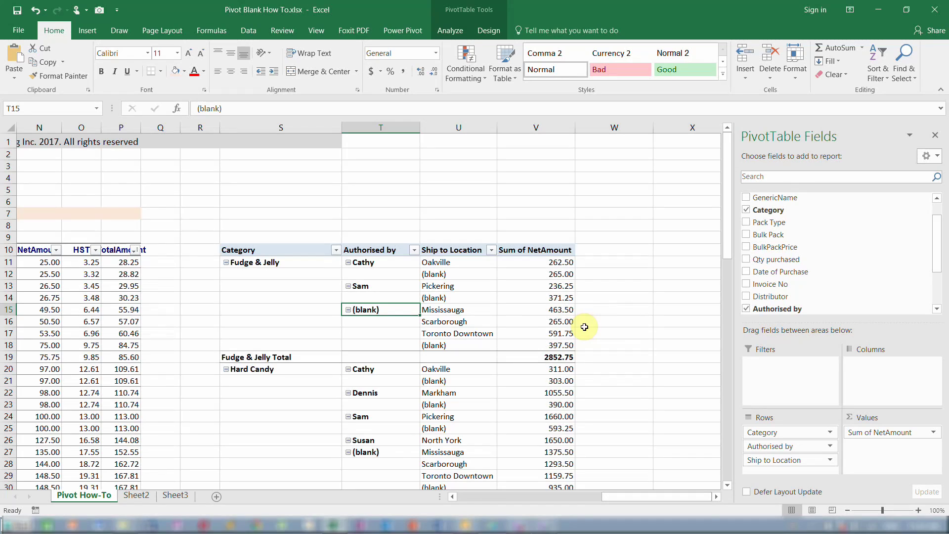
pyautogui.moveTo(365, 263); pyautogui.dragTo(364, 274)
pyautogui.moveTo(364, 323); pyautogui.dragTo(365, 346)
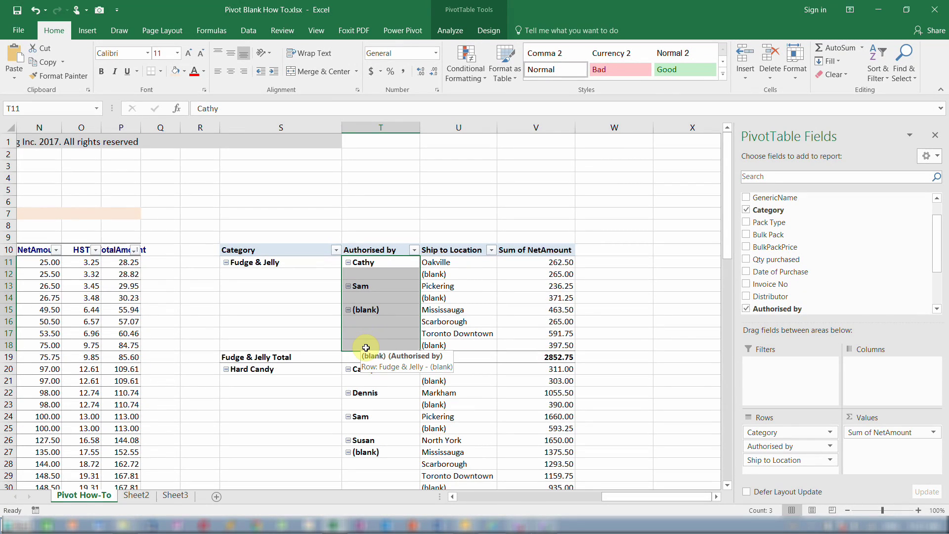
pyautogui.click(366, 310)
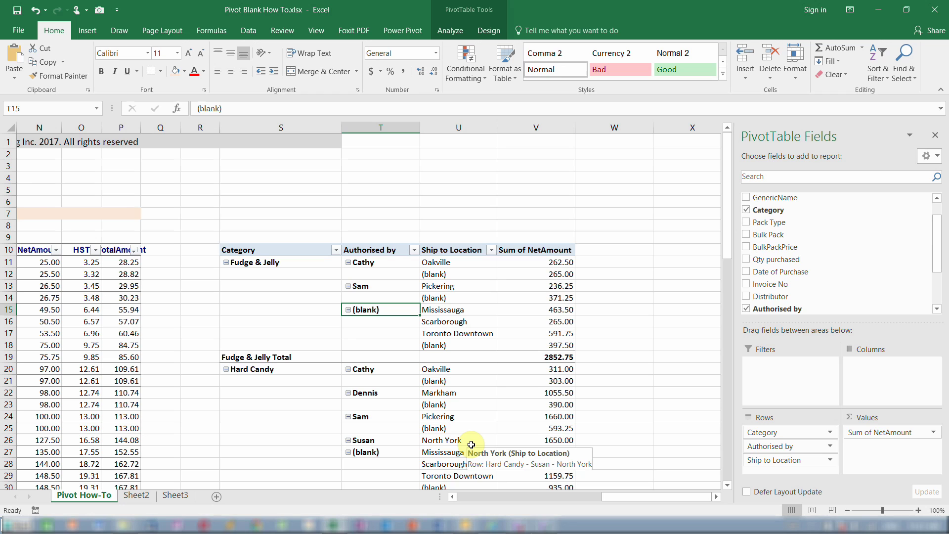
# Step: Replace the (blank) Authorised by label in T15 with an empty entry
pyautogui.press('BackSpace')
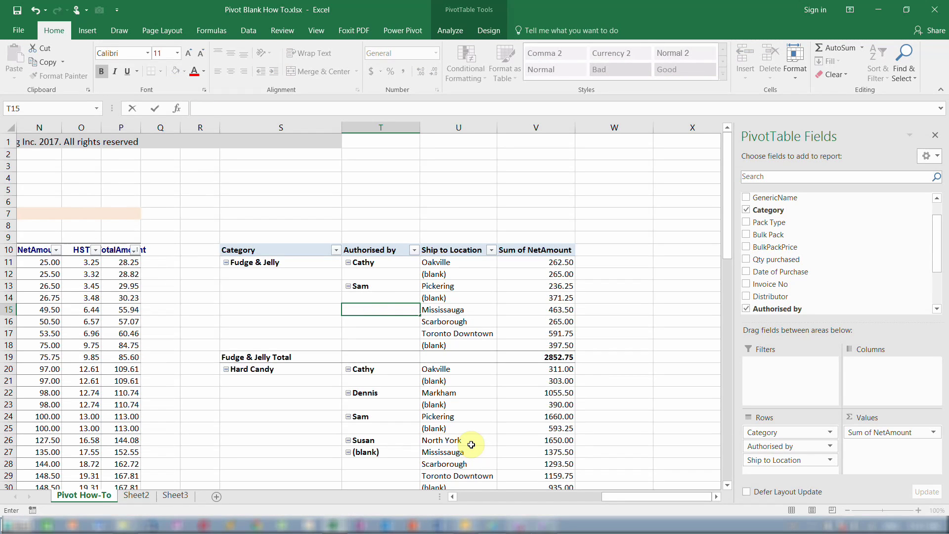
pyautogui.press('Return')
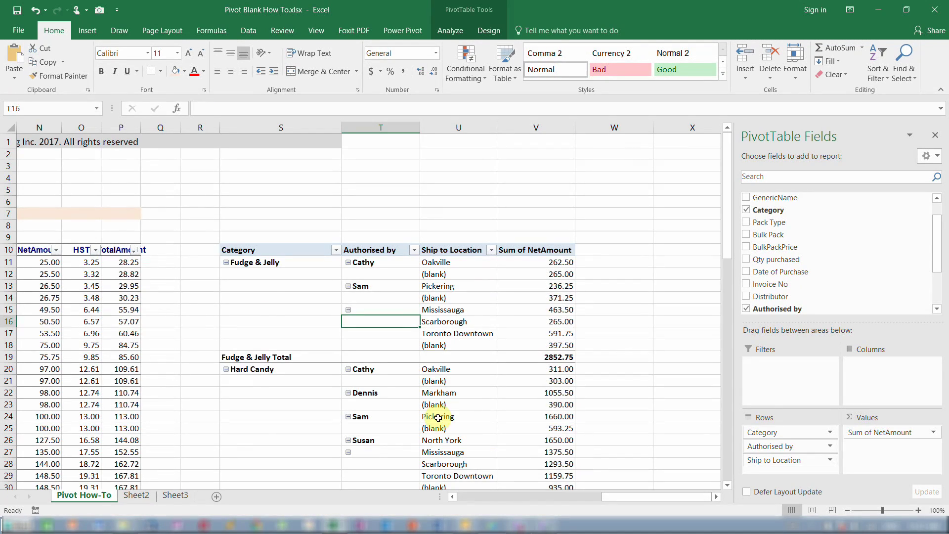
pyautogui.scroll(-6, 369, 280)
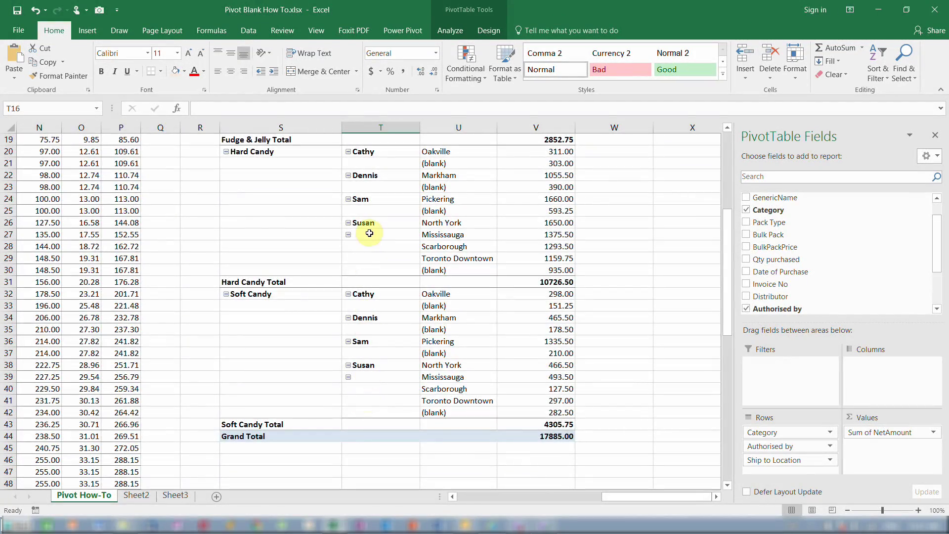
pyautogui.scroll(4, 370, 232)
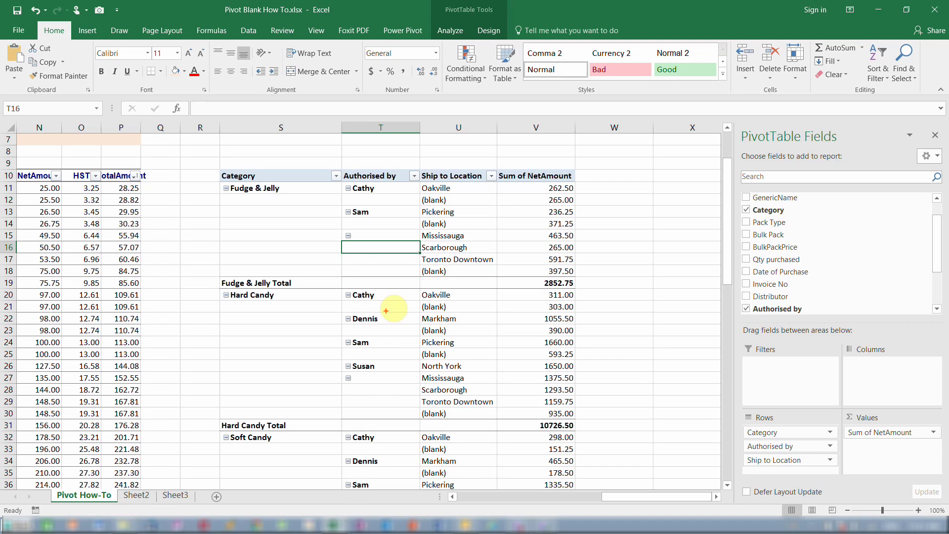
pyautogui.moveTo(349, 229)
pyautogui.mouseDown()
pyautogui.moveTo(336, 245)
pyautogui.moveTo(366, 248)
pyautogui.moveTo(350, 228)
pyautogui.mouseUp()
pyautogui.moveTo(335, 367)
pyautogui.mouseDown()
pyautogui.moveTo(365, 376)
pyautogui.moveTo(338, 385)
pyautogui.moveTo(336, 373)
pyautogui.mouseUp()
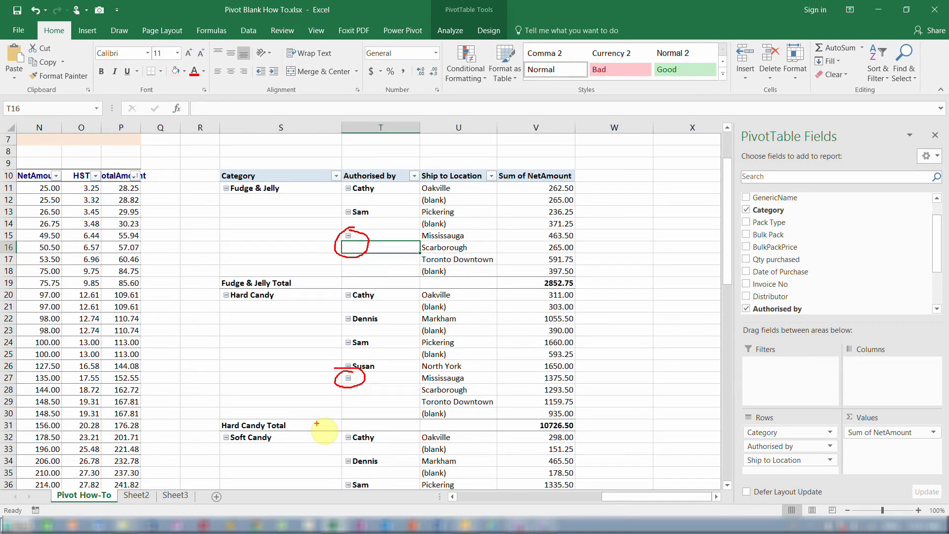
pyautogui.press('Escape')
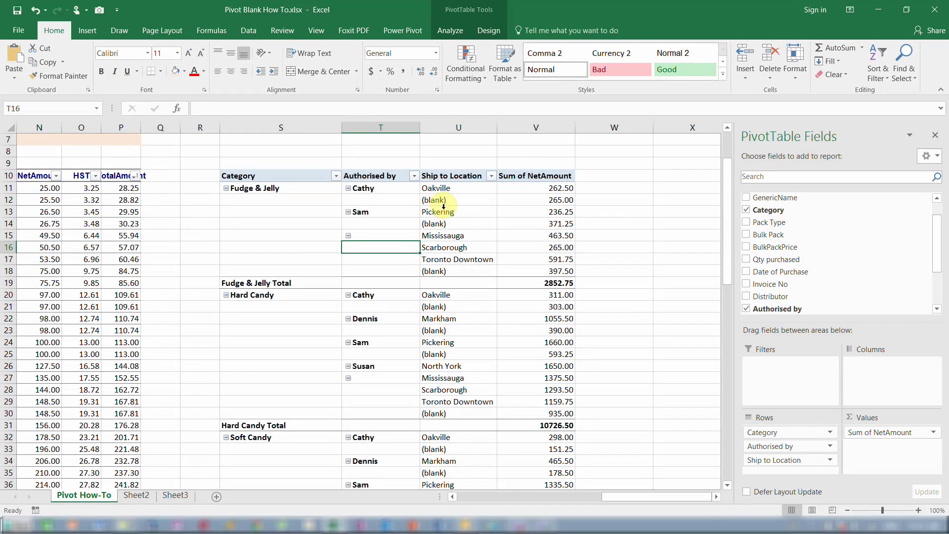
# Step: Replace the (blank) Ship to Location label in U12 with an empty entry
pyautogui.moveTo(448, 203); pyautogui.dragTo(436, 436)
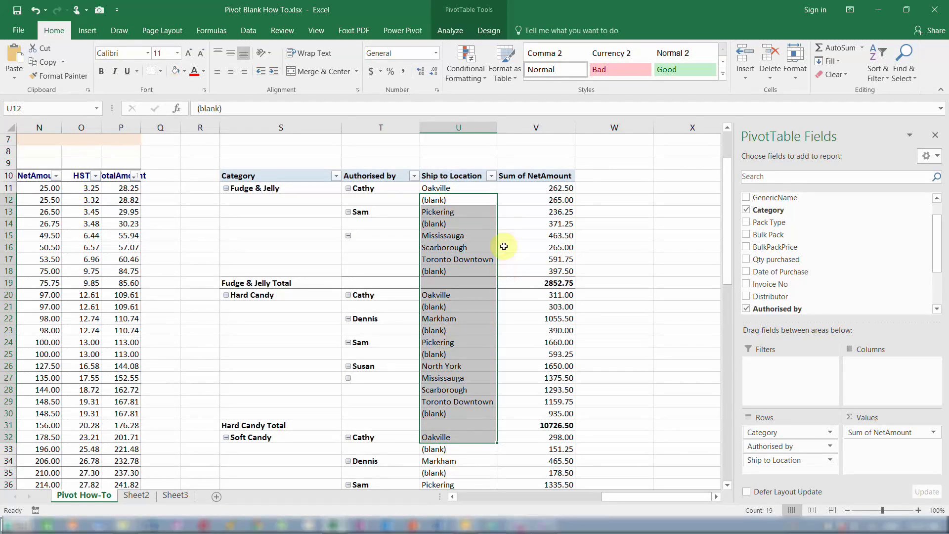
pyautogui.click(442, 202)
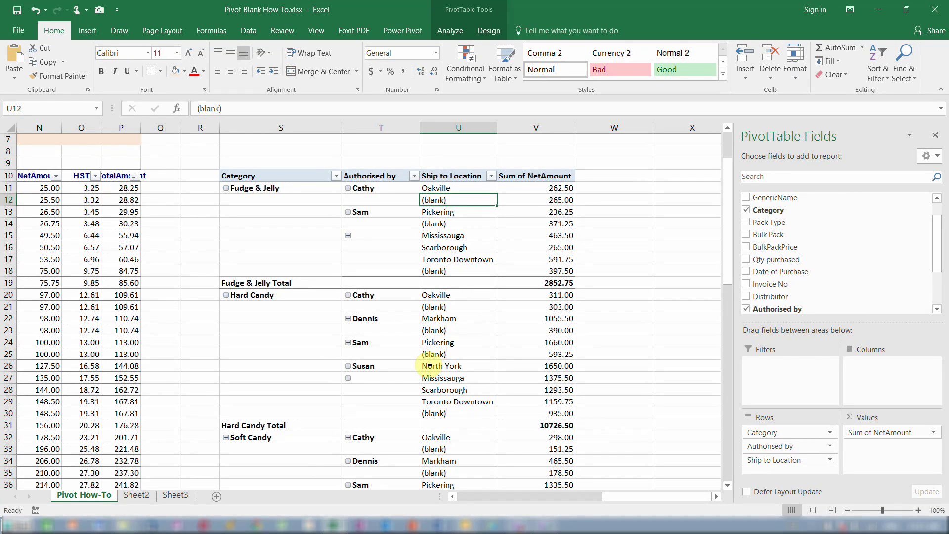
pyautogui.press('Return')
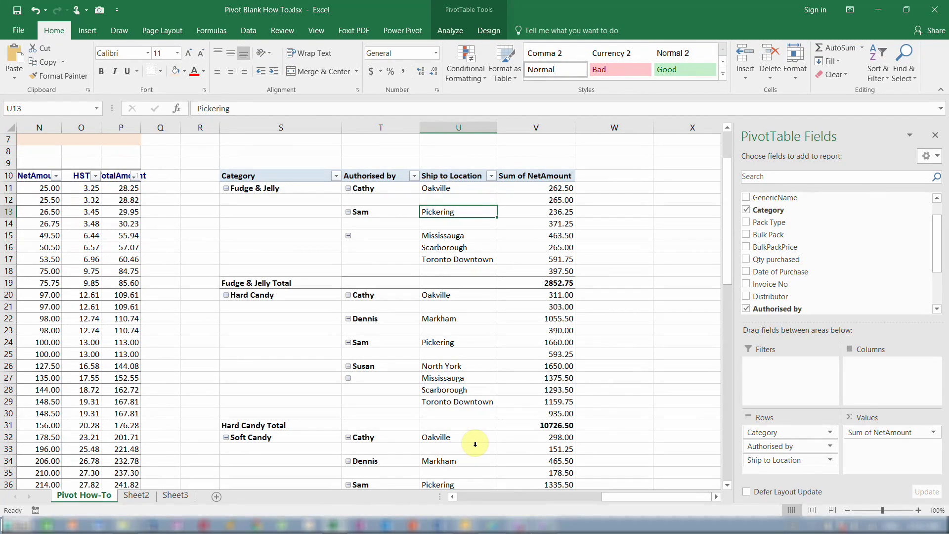
# Step: Refresh the pivot table from its context menu and scroll back to the source data
pyautogui.rightClick(458, 249)
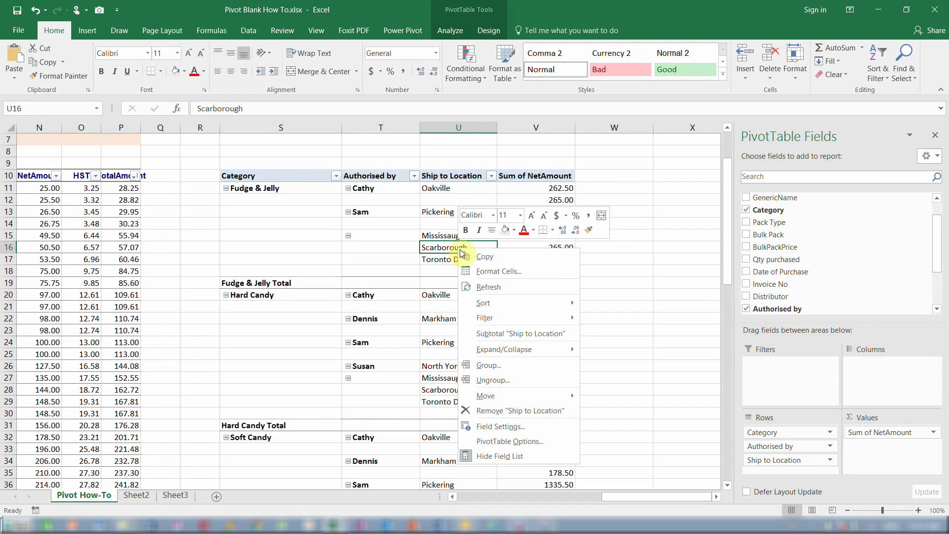
pyautogui.click(488, 288)
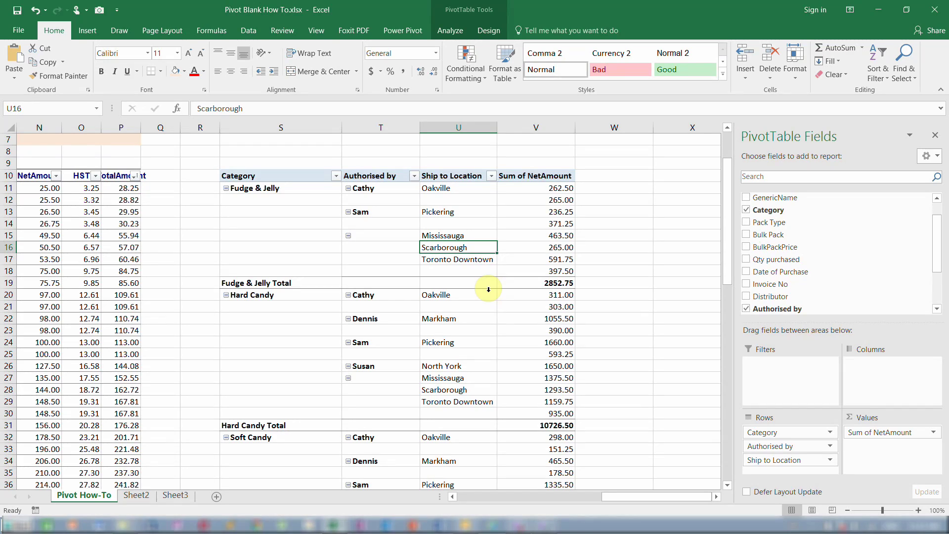
pyautogui.moveTo(635, 498); pyautogui.dragTo(457, 504)
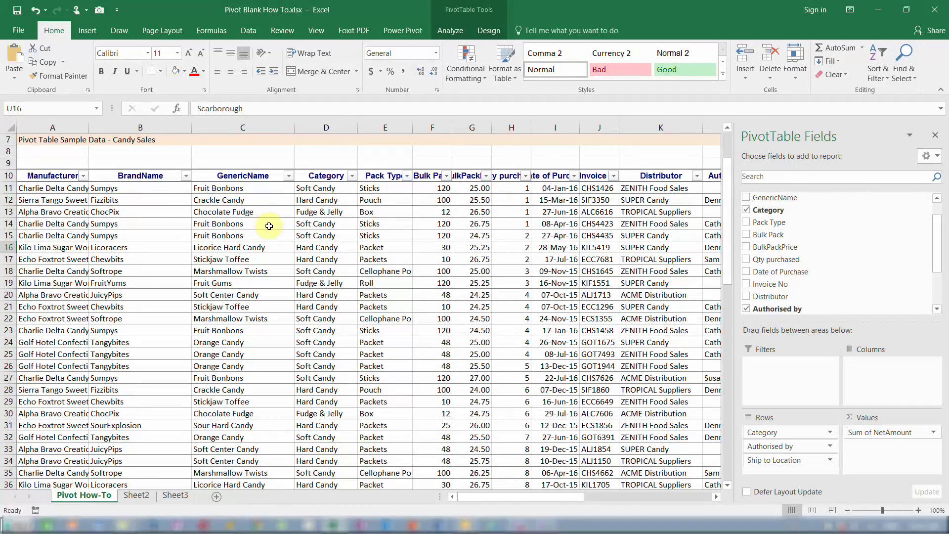
# Step: Copy Stickjaw Toffee from C17 into C11 and Hard Candy from D17 into D11
pyautogui.click(212, 187)
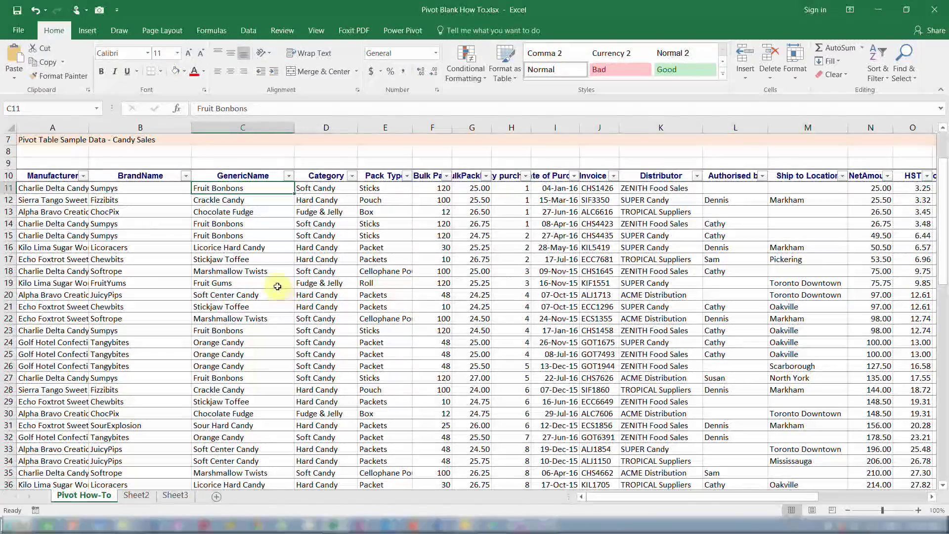
pyautogui.click(220, 259)
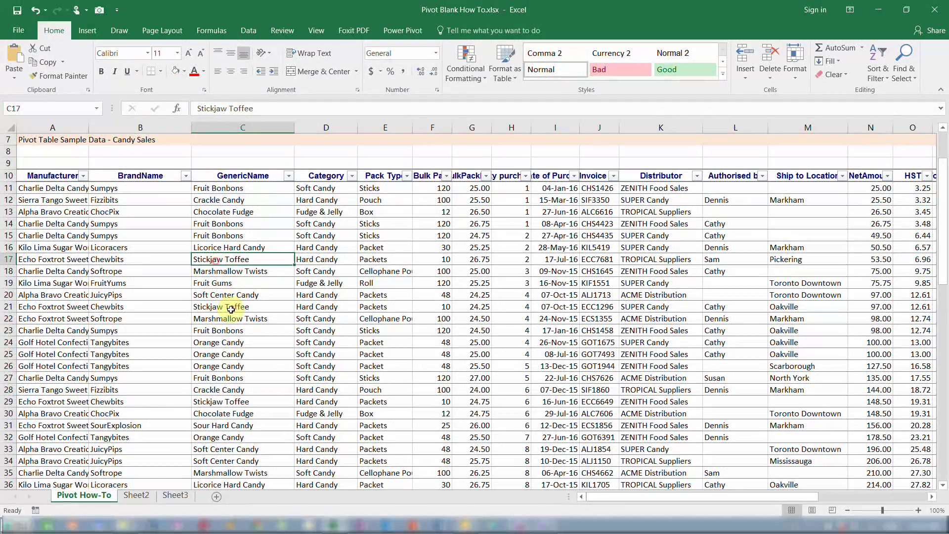
pyautogui.hotkey('ctrl', 'c')
pyautogui.click(211, 188)
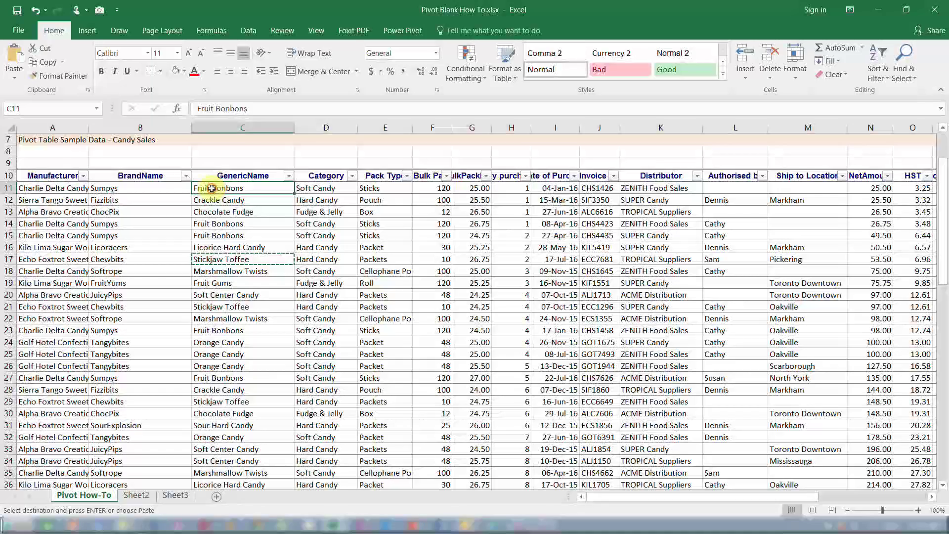
pyautogui.hotkey('ctrl', 'v')
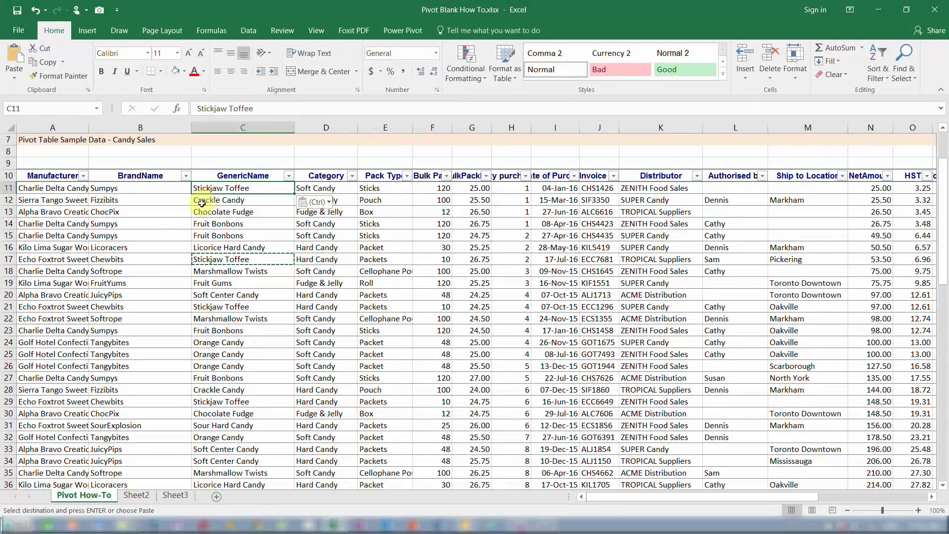
pyautogui.click(313, 259)
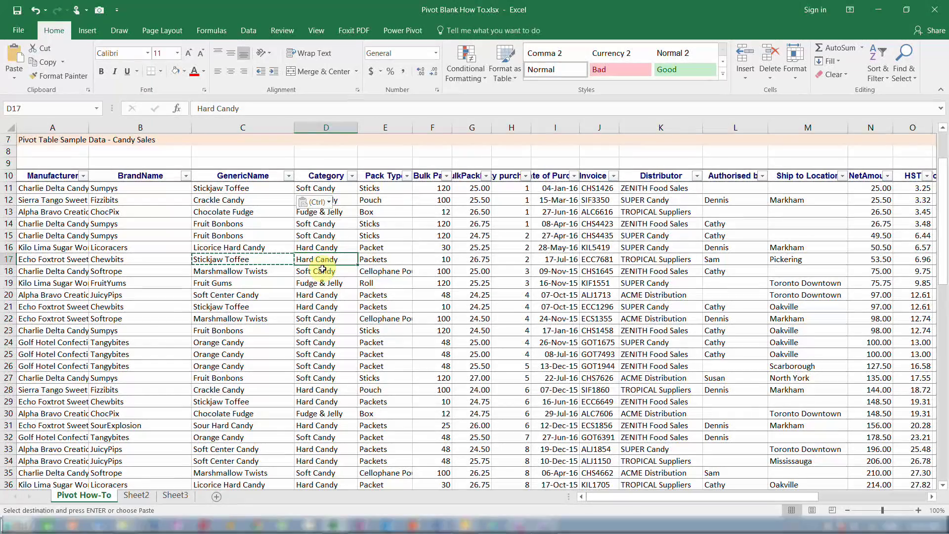
pyautogui.hotkey('ctrl', 'c')
pyautogui.click(305, 191)
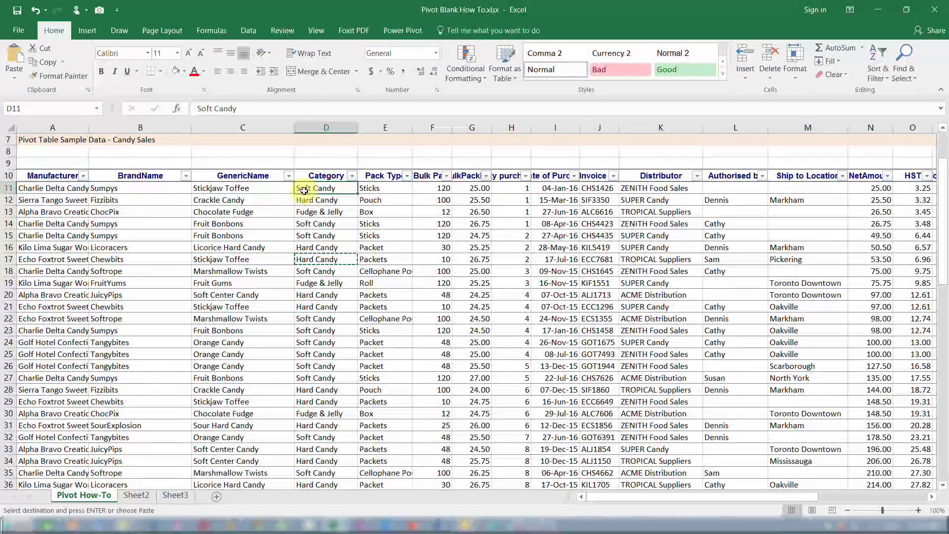
pyautogui.hotkey('ctrl', 'v')
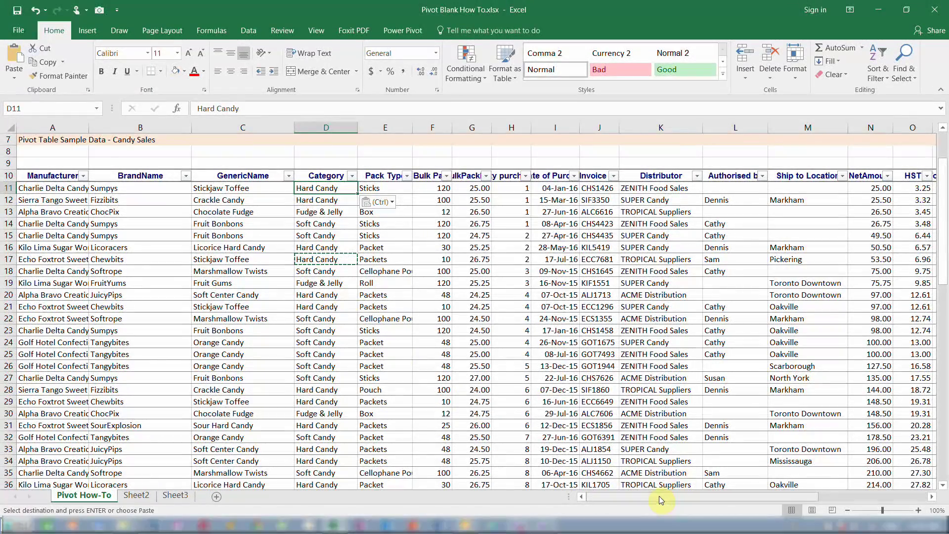
pyautogui.moveTo(661, 499); pyautogui.dragTo(772, 497)
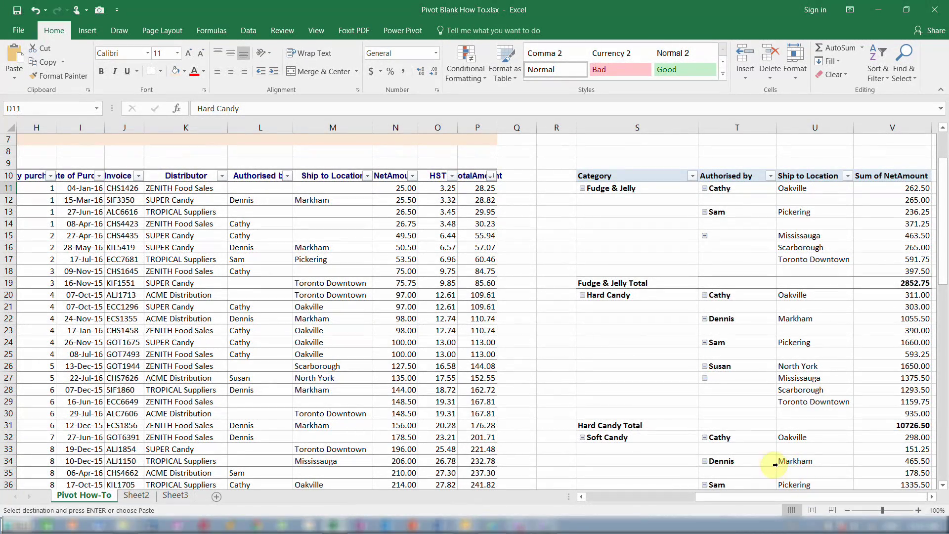
# Step: Refresh the pivot with the edited data and add Pack Type to the Filters area
pyautogui.rightClick(738, 266)
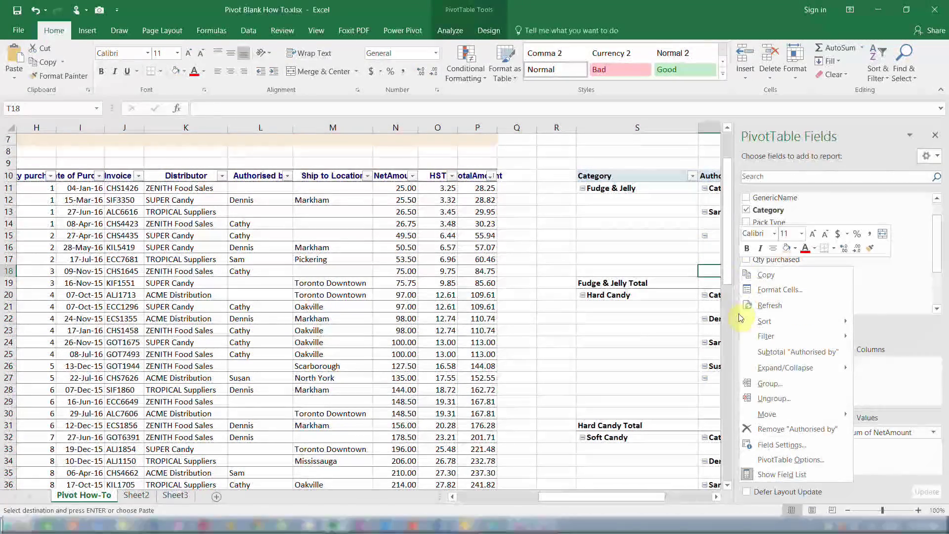
pyautogui.click(768, 307)
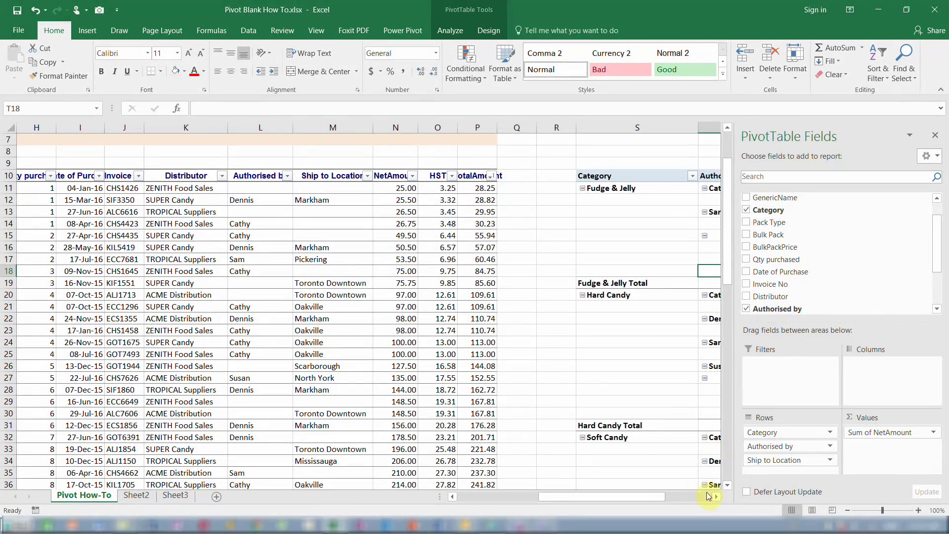
pyautogui.click(716, 496)
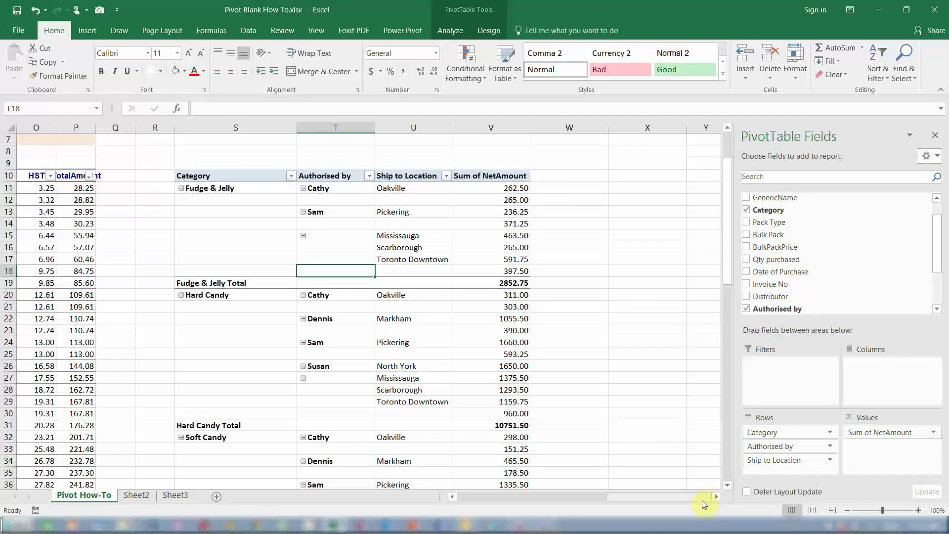
pyautogui.moveTo(435, 216)
pyautogui.mouseDown()
pyautogui.moveTo(418, 185)
pyautogui.moveTo(365, 237)
pyautogui.moveTo(357, 179)
pyautogui.moveTo(368, 249)
pyautogui.moveTo(293, 190)
pyautogui.mouseUp()
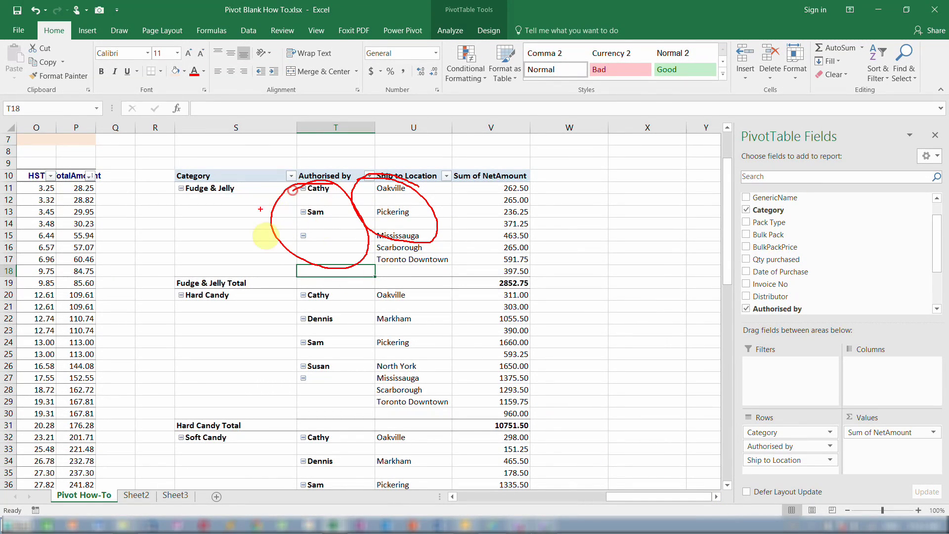
pyautogui.press('Escape')
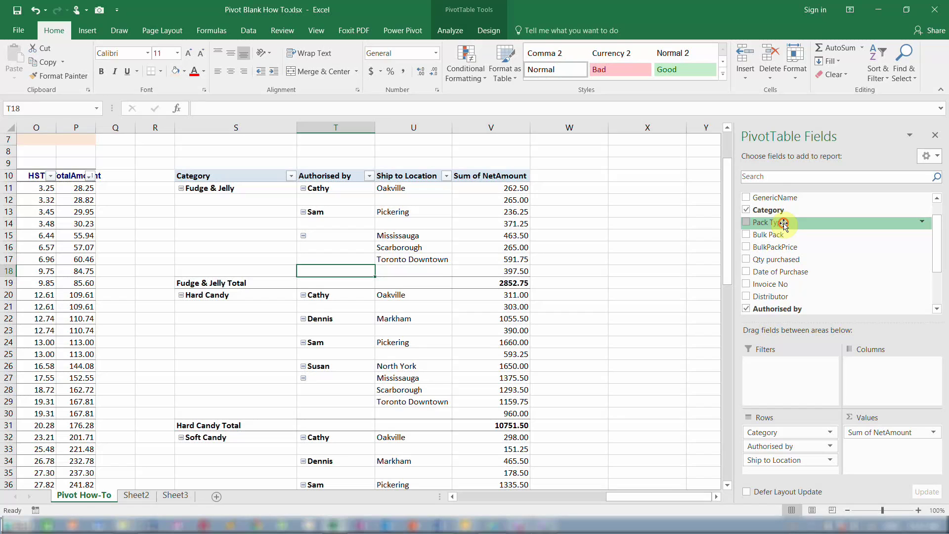
pyautogui.moveTo(784, 223); pyautogui.dragTo(781, 371)
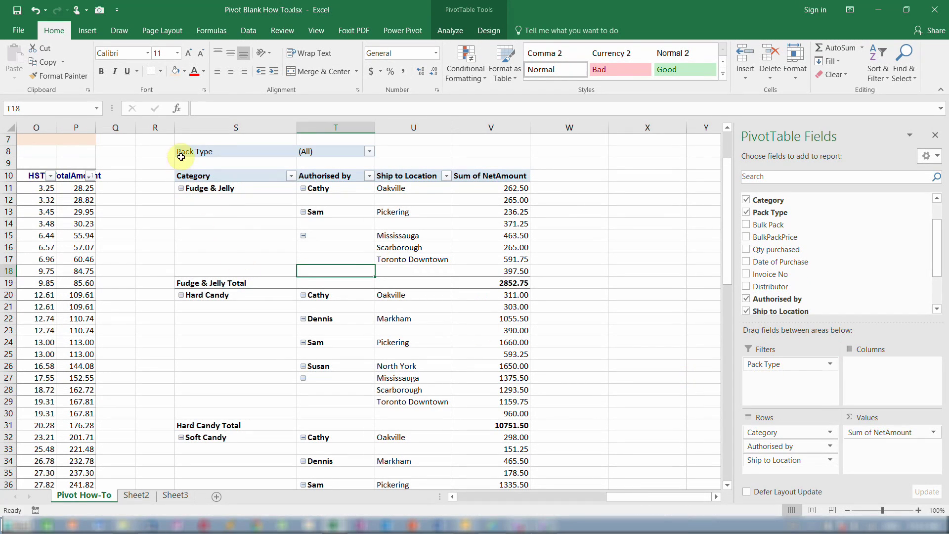
pyautogui.click(369, 152)
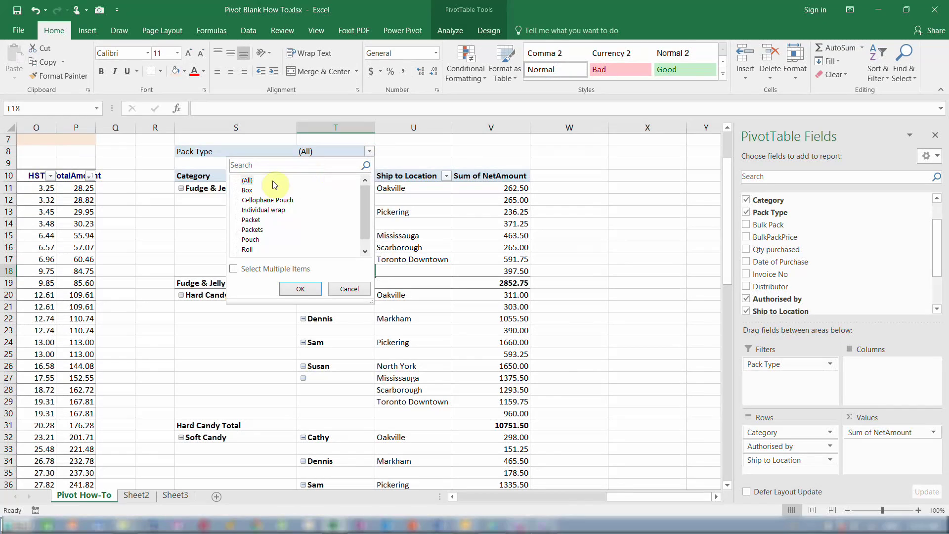
pyautogui.moveTo(364, 197)
pyautogui.mouseDown()
pyautogui.moveTo(366, 229)
pyautogui.moveTo(369, 197)
pyautogui.mouseUp()
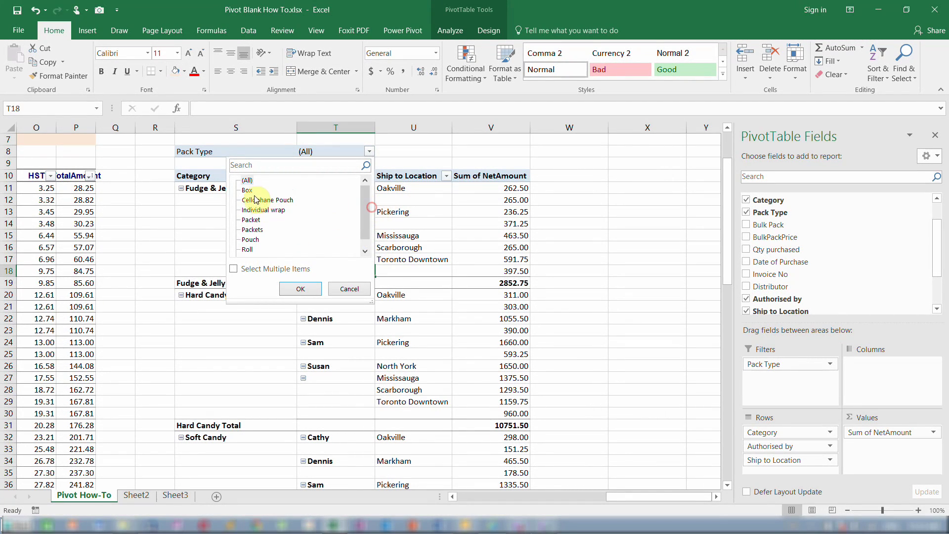
pyautogui.click(350, 289)
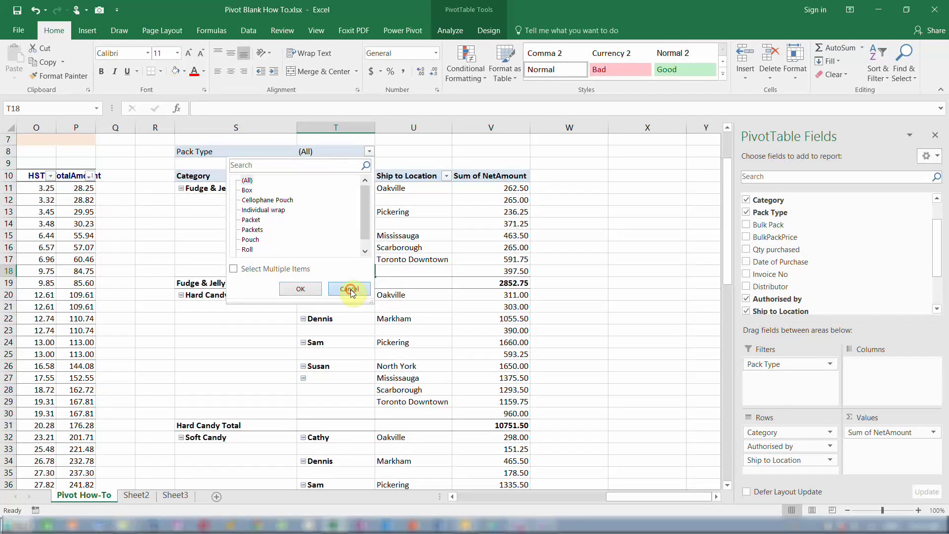
# Step: Run Show Report Filter Pages from PivotTable Analyze > Options with Pack Type selected
pyautogui.click(451, 31)
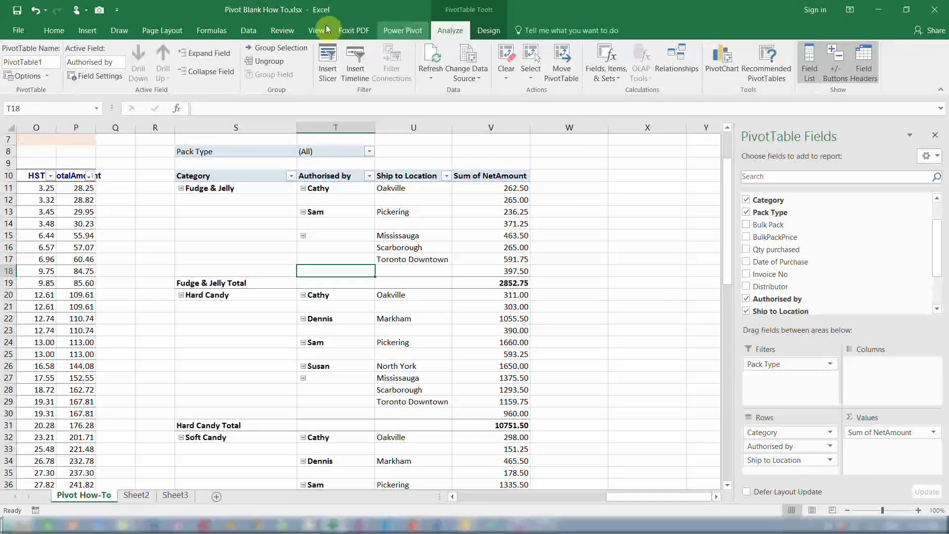
pyautogui.click(47, 77)
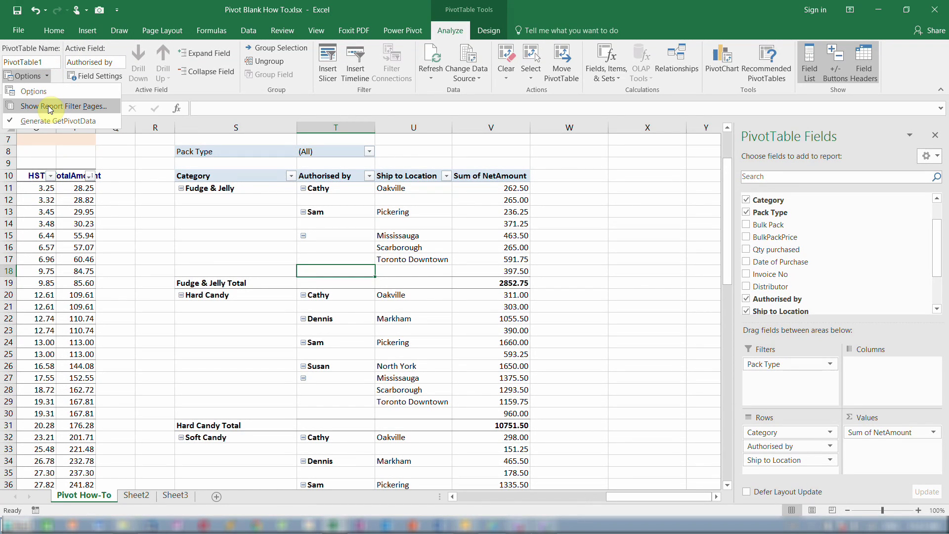
pyautogui.click(76, 107)
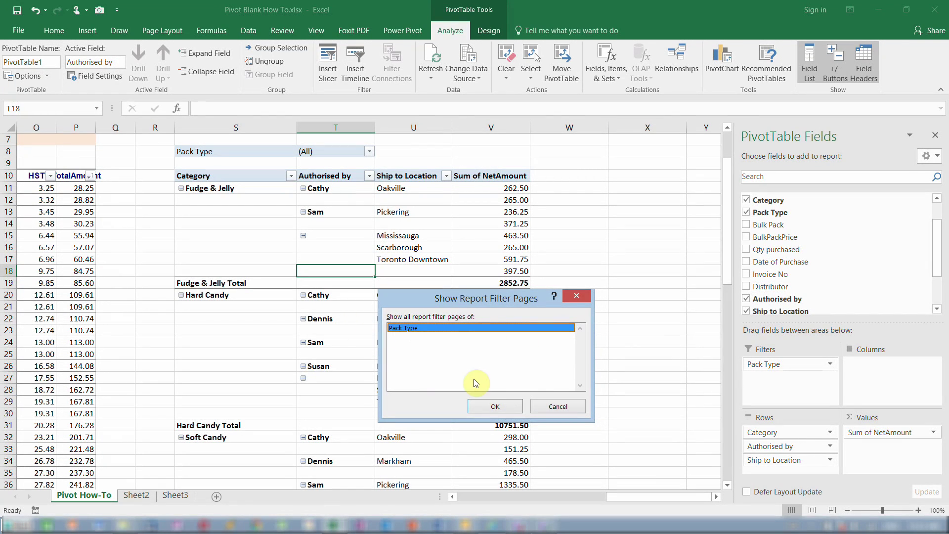
pyautogui.click(511, 410)
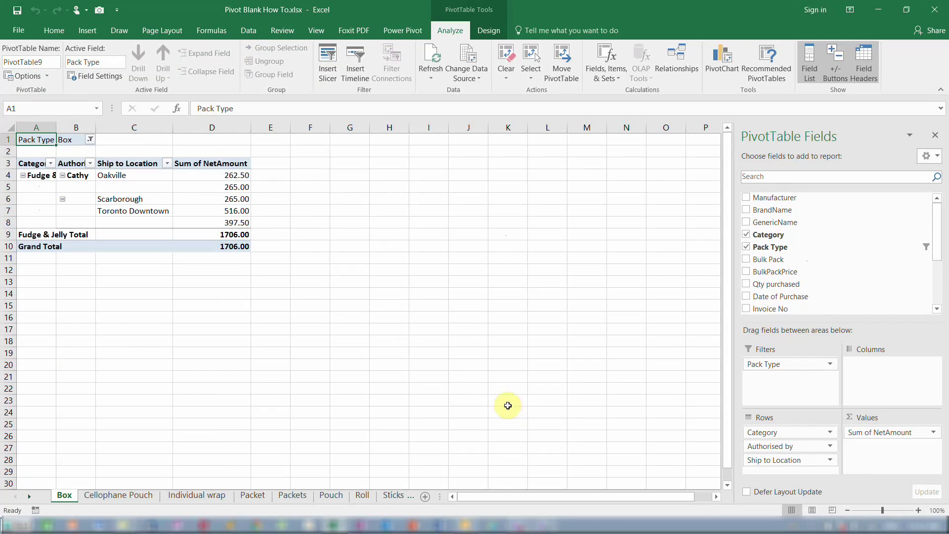
# Step: Browse the Box through Sticks sheets, ending on Sticks with the blank label in B11 selected
pyautogui.click(126, 500)
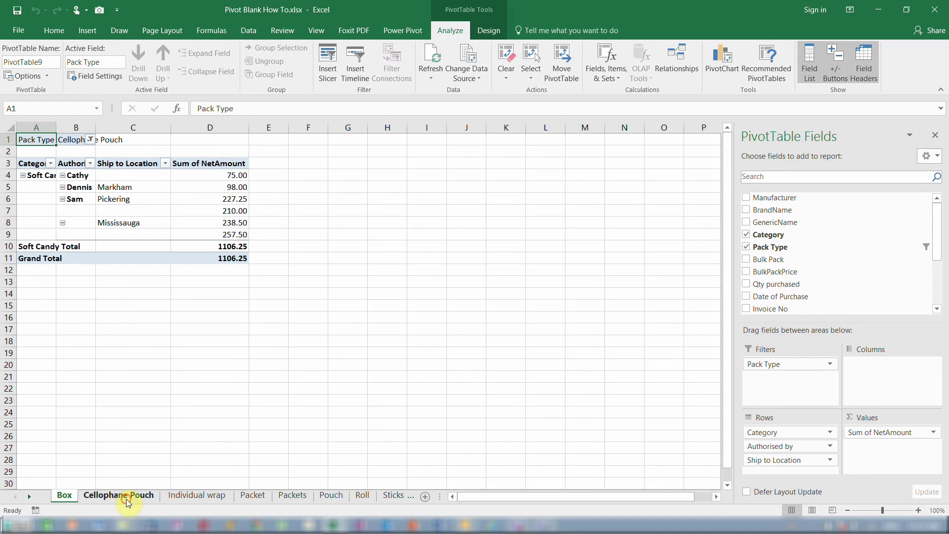
pyautogui.click(65, 494)
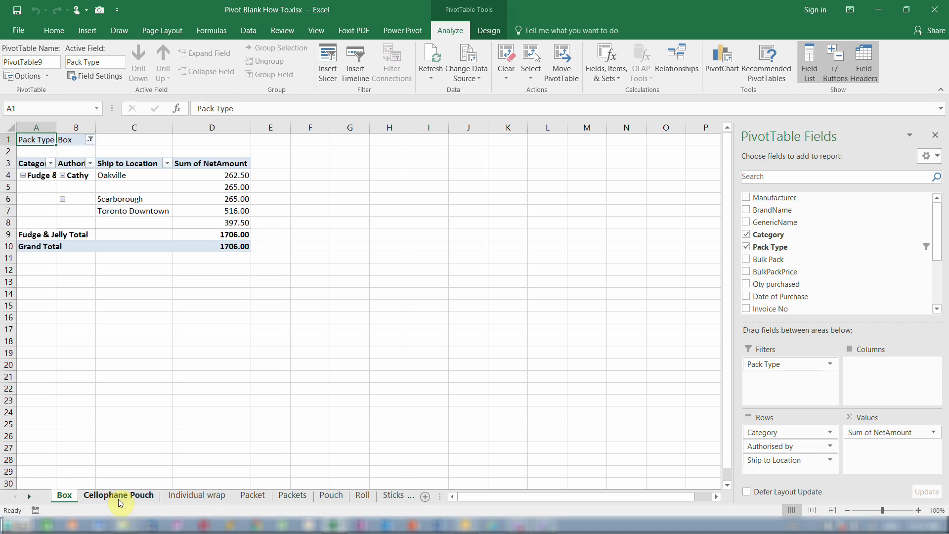
pyautogui.click(119, 500)
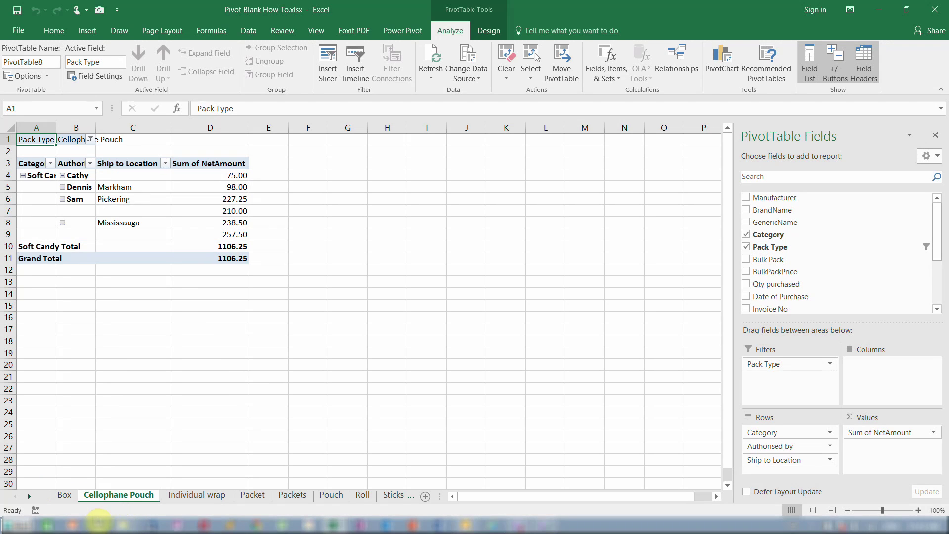
pyautogui.click(200, 498)
pyautogui.click(252, 496)
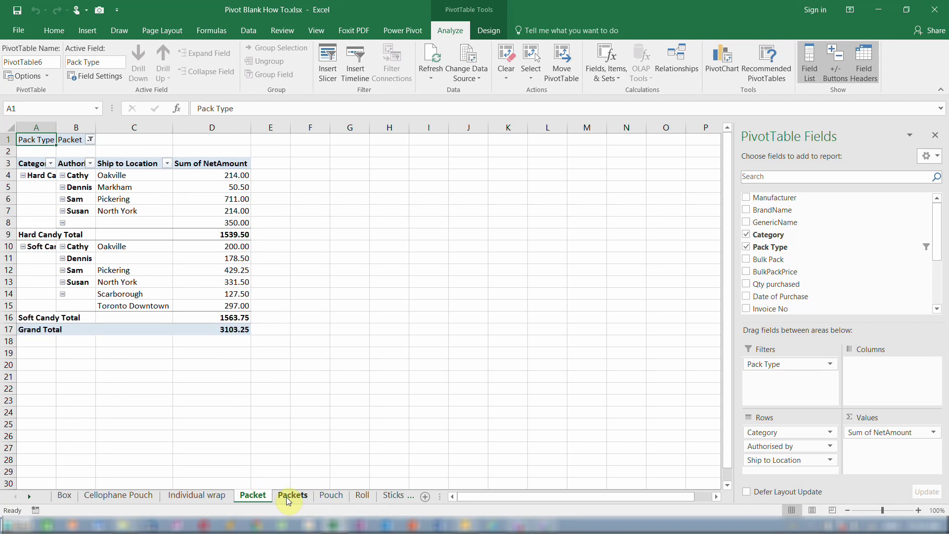
pyautogui.click(288, 498)
pyautogui.click(331, 496)
pyautogui.click(362, 496)
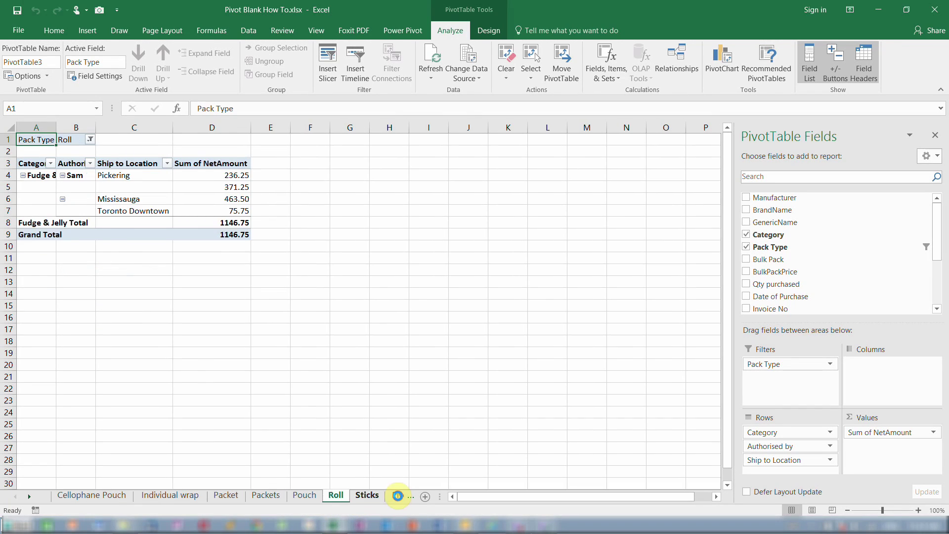
pyautogui.click(366, 495)
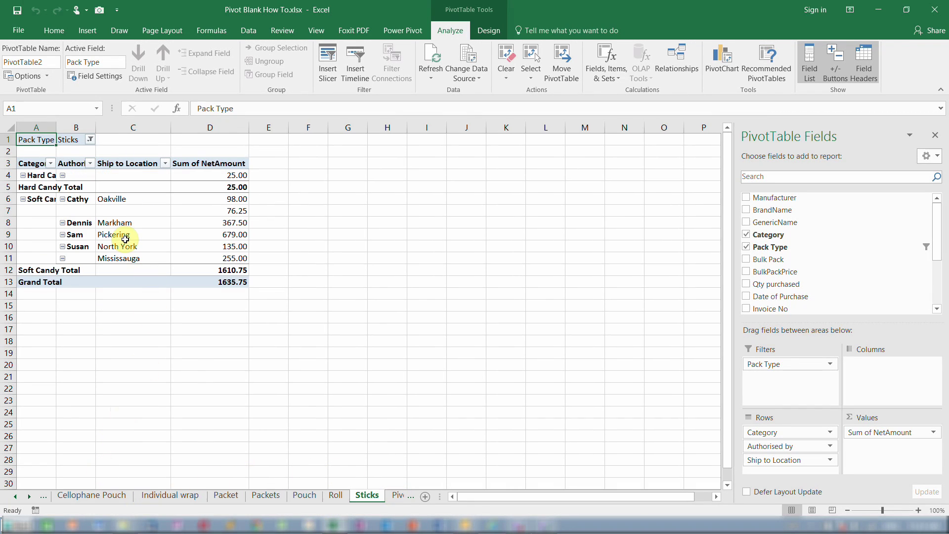
pyautogui.click(87, 263)
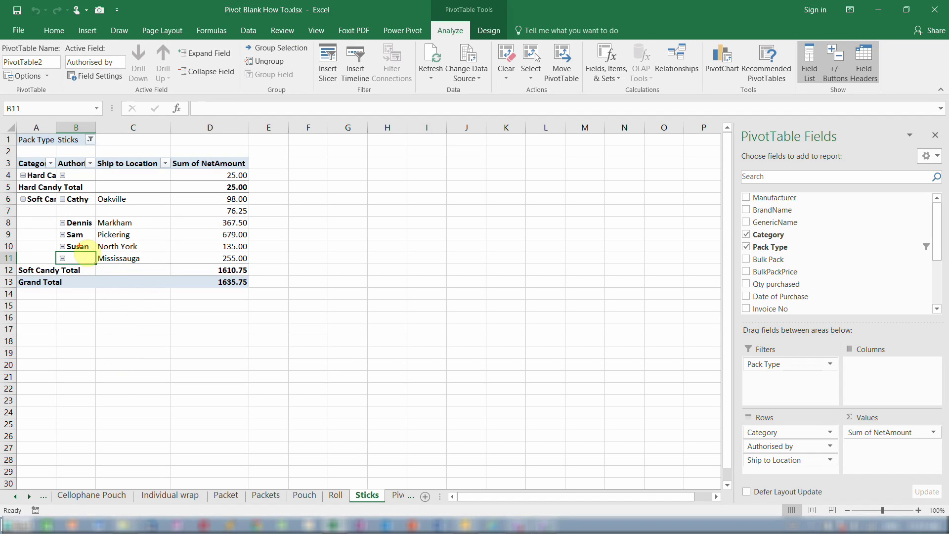
pyautogui.moveTo(81, 247); pyautogui.dragTo(98, 252)
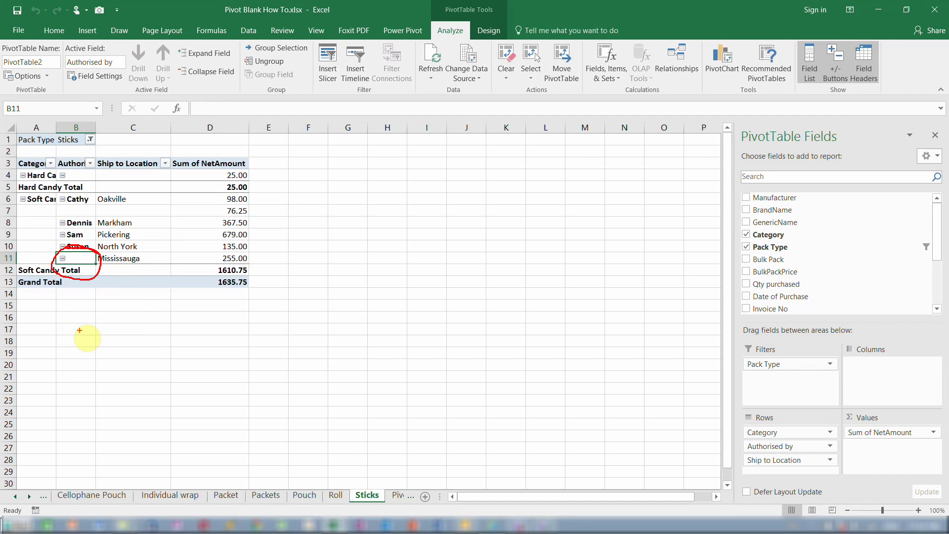
pyautogui.moveTo(132, 216)
pyautogui.mouseDown()
pyautogui.moveTo(110, 197)
pyautogui.moveTo(74, 222)
pyautogui.moveTo(66, 207)
pyautogui.mouseUp()
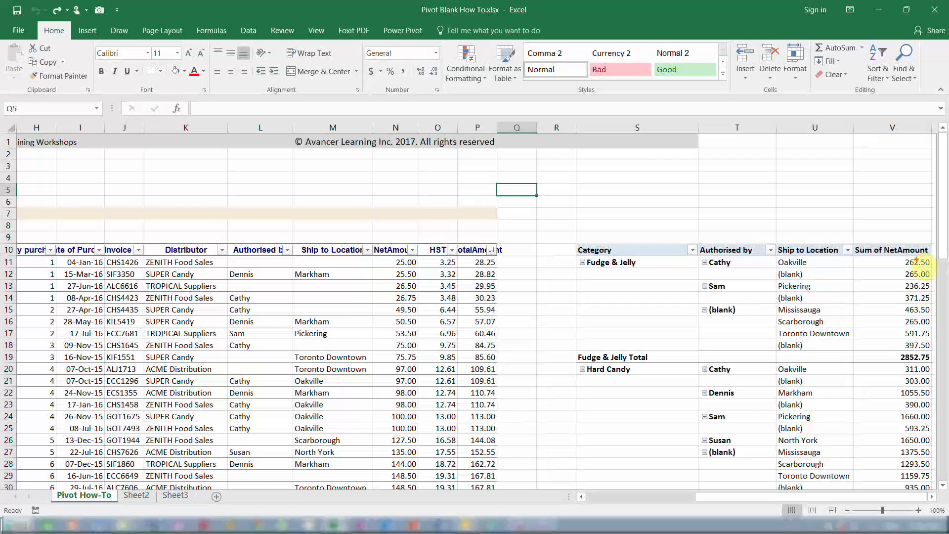
pyautogui.moveTo(873, 256); pyautogui.dragTo(935, 372)
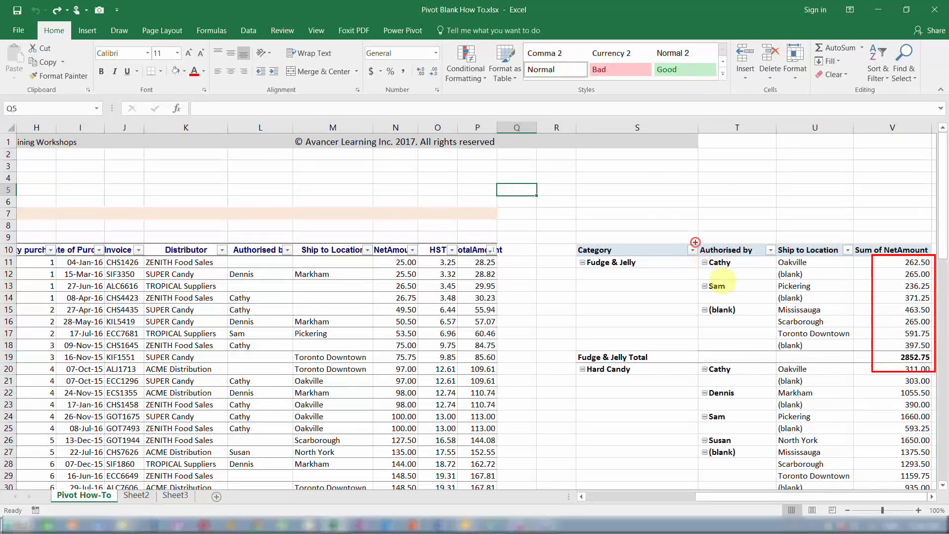
pyautogui.moveTo(695, 242); pyautogui.dragTo(856, 482)
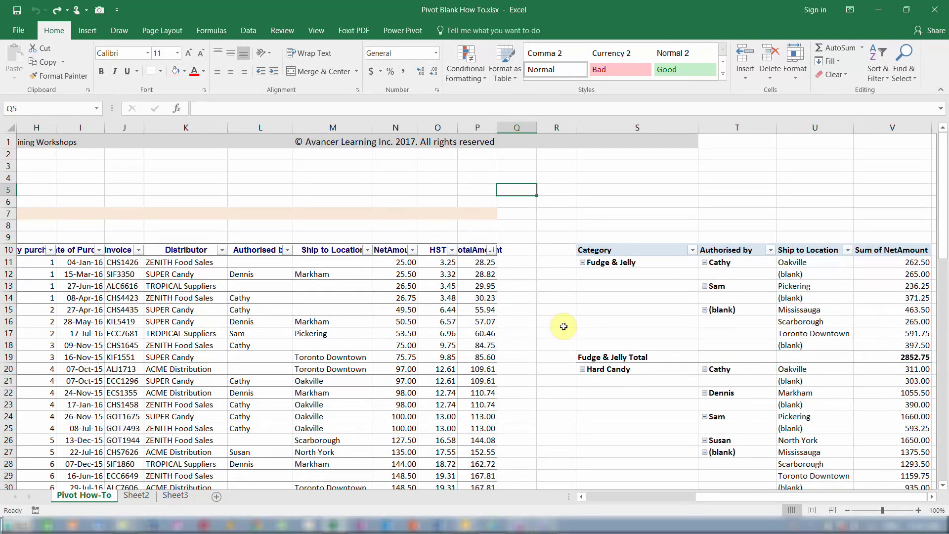
# Step: Scroll to the pivot, mark its (blank) labels, and select the whole pivot from the Category header
pyautogui.click(931, 497)
pyautogui.click(932, 497)
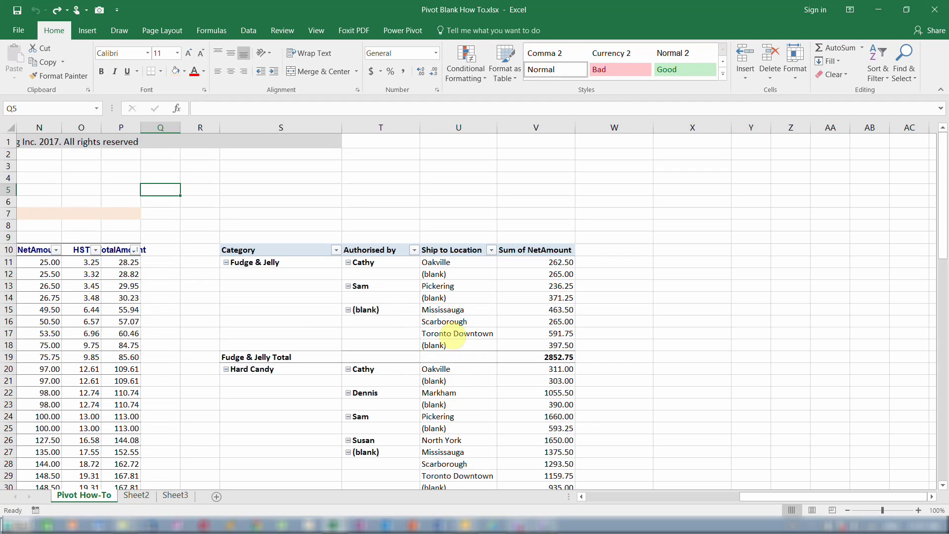
pyautogui.moveTo(441, 264)
pyautogui.mouseDown()
pyautogui.moveTo(410, 277)
pyautogui.moveTo(460, 284)
pyautogui.moveTo(435, 287)
pyautogui.mouseUp()
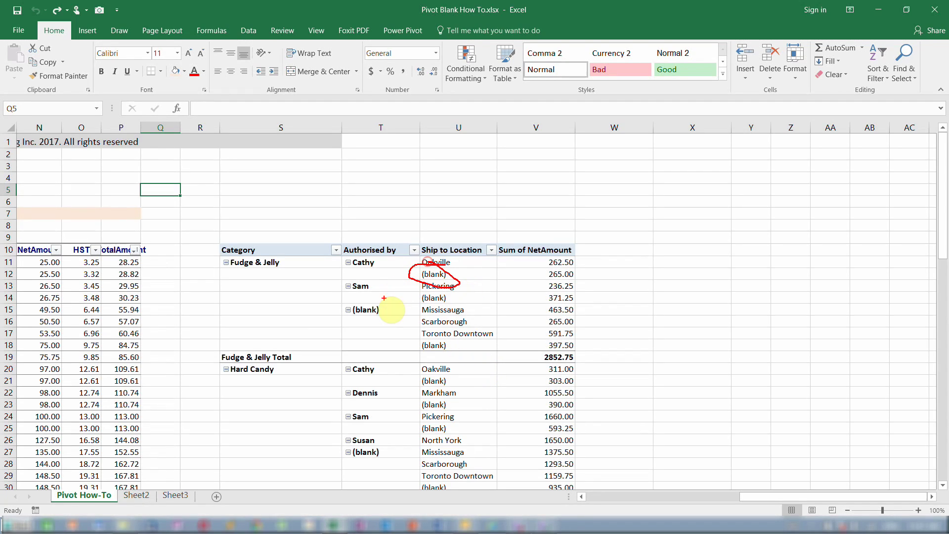
pyautogui.moveTo(357, 301); pyautogui.dragTo(380, 299)
pyautogui.moveTo(430, 323); pyautogui.dragTo(454, 327)
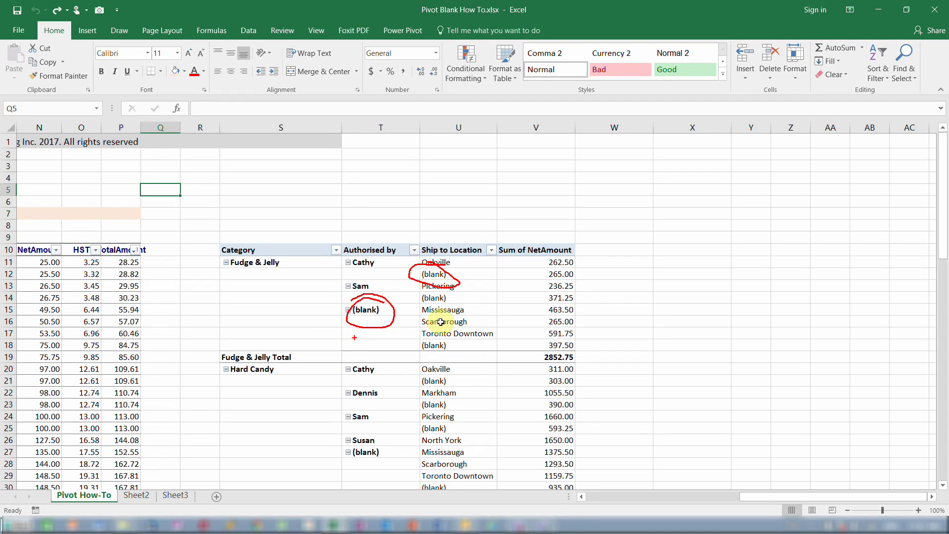
pyautogui.press('Escape')
pyautogui.moveTo(240, 250); pyautogui.dragTo(552, 471)
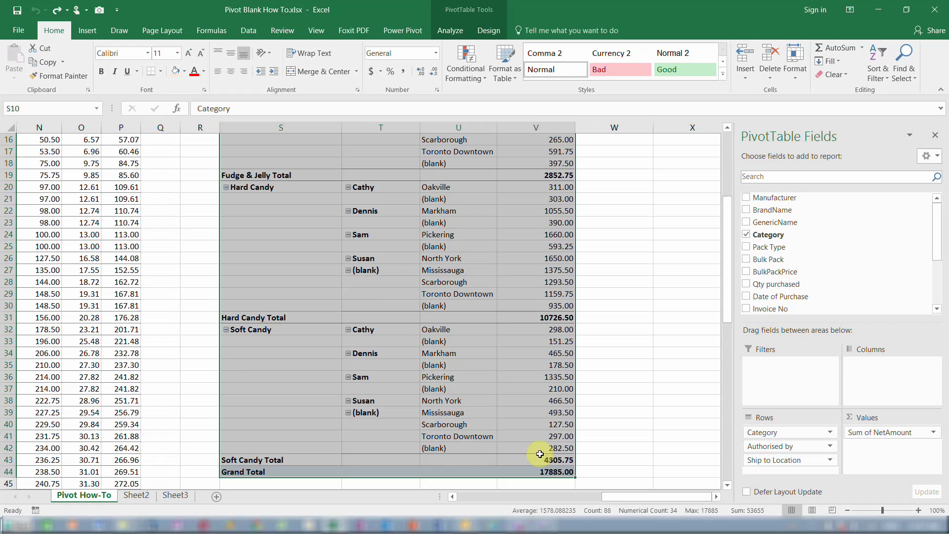
# Step: Start a Highlight Cells 'Text that Contains' conditional-format rule for the text (blank)
pyautogui.scroll(4, 543, 450)
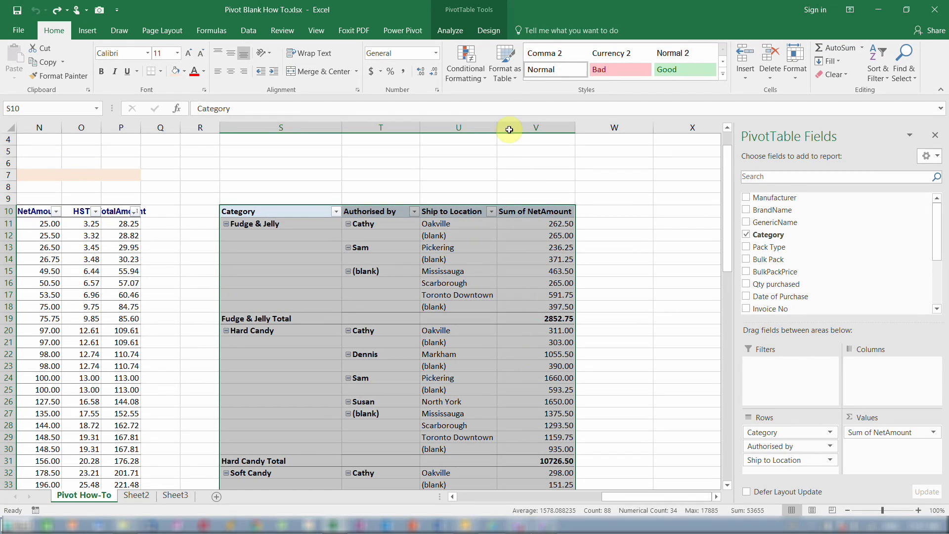
pyautogui.click(477, 78)
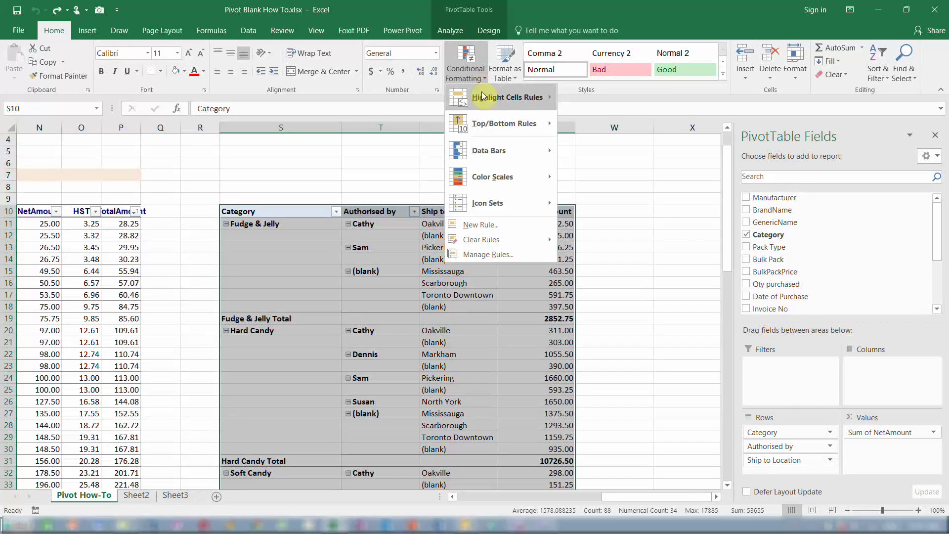
pyautogui.moveTo(485, 104)
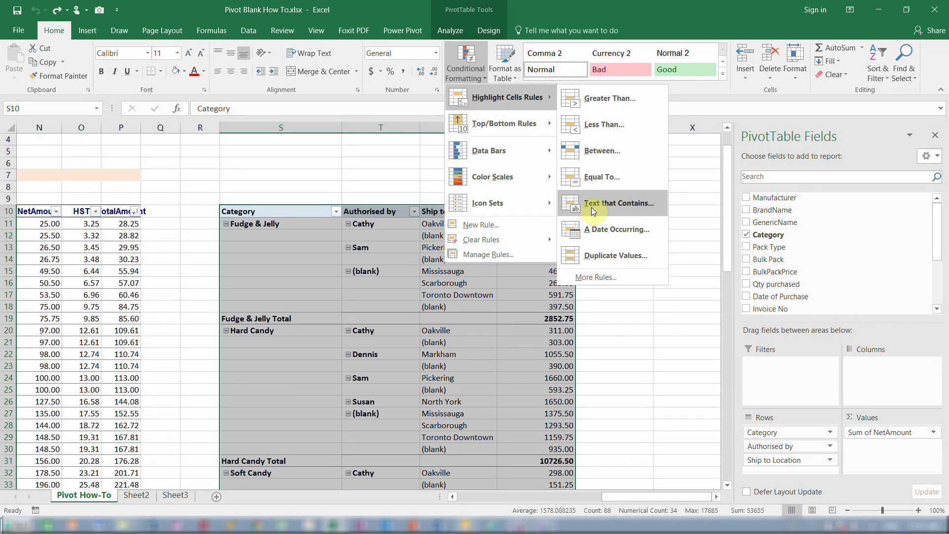
pyautogui.click(637, 207)
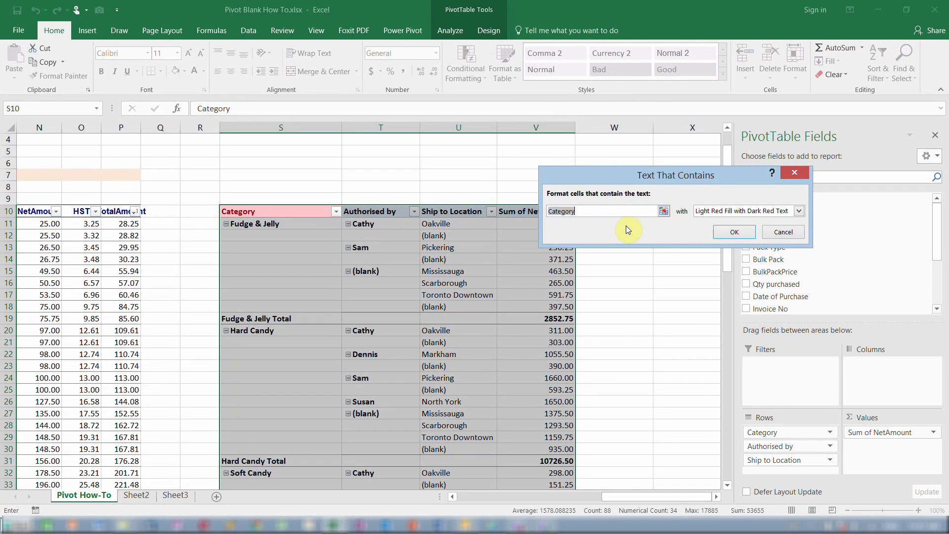
pyautogui.write('(')
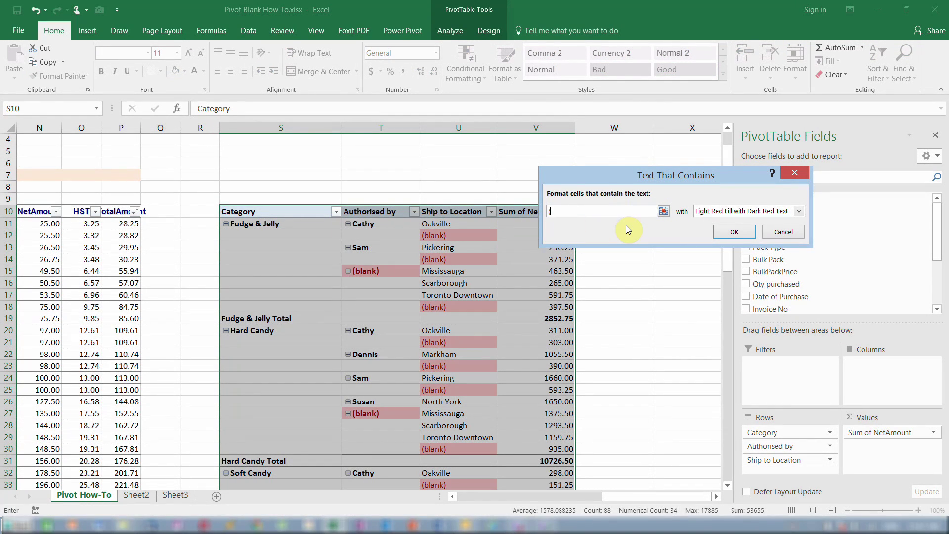
pyautogui.write('blank)')
# Step: Give the rule a custom number format of ;;; so matching cells display nothing
pyautogui.click(714, 214)
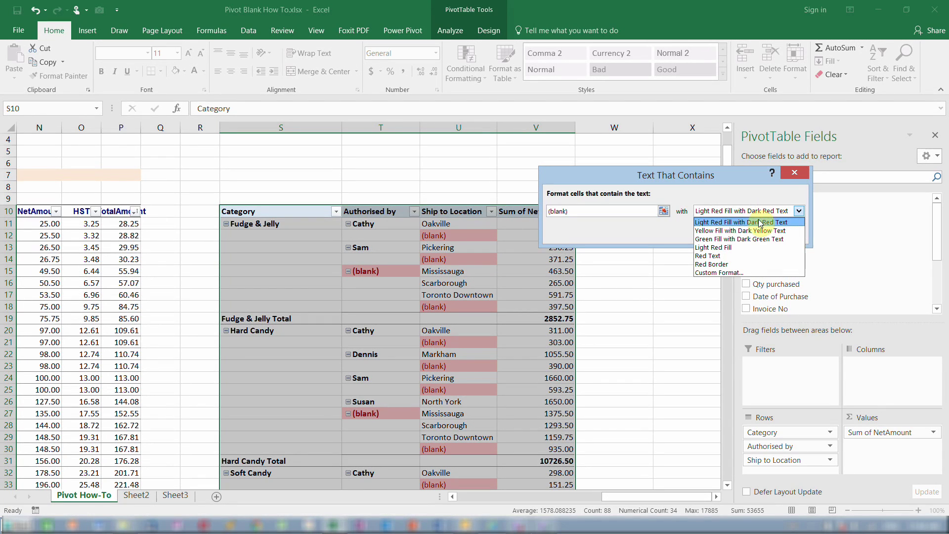
pyautogui.click(731, 273)
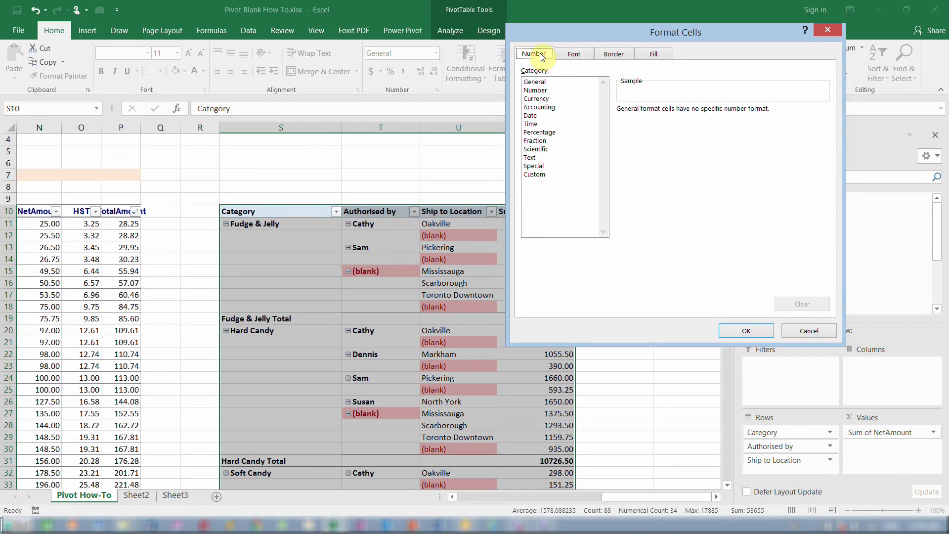
pyautogui.click(535, 174)
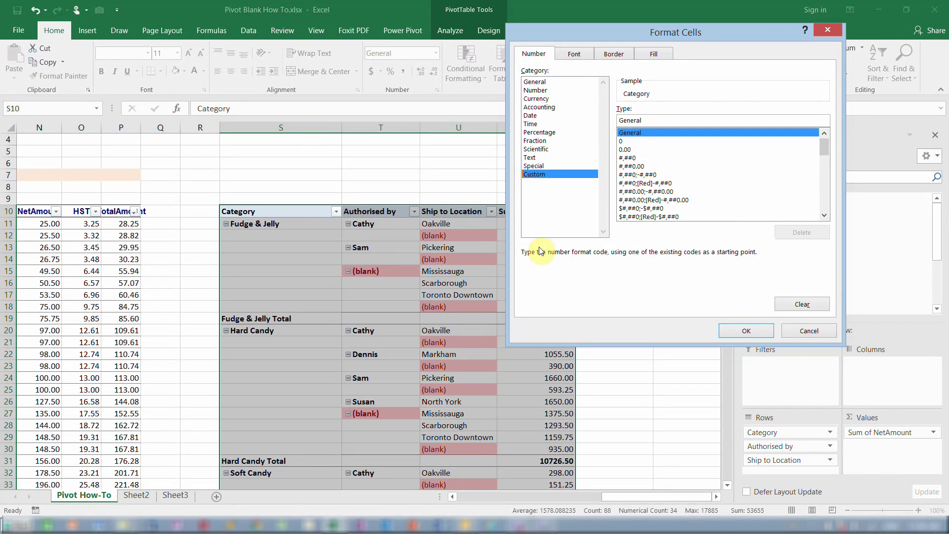
pyautogui.doubleClick(647, 120)
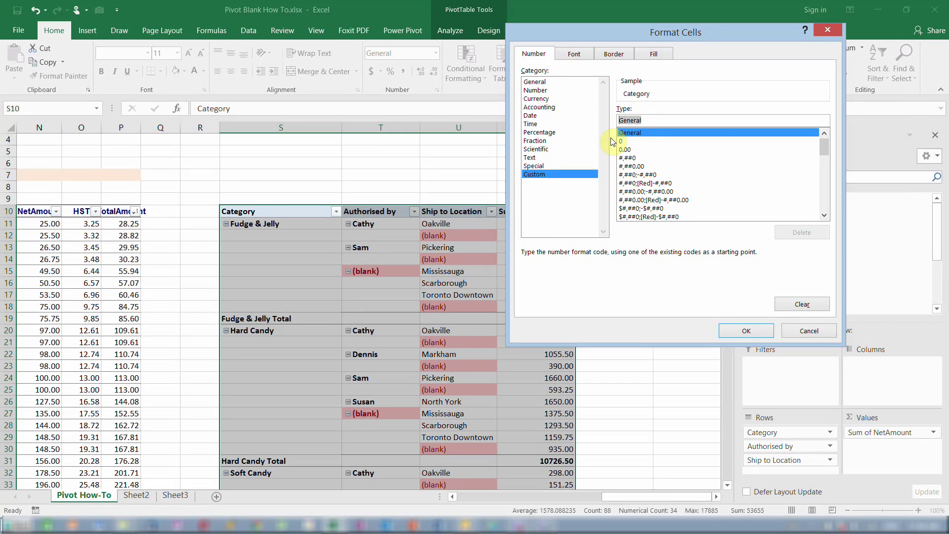
pyautogui.write(';')
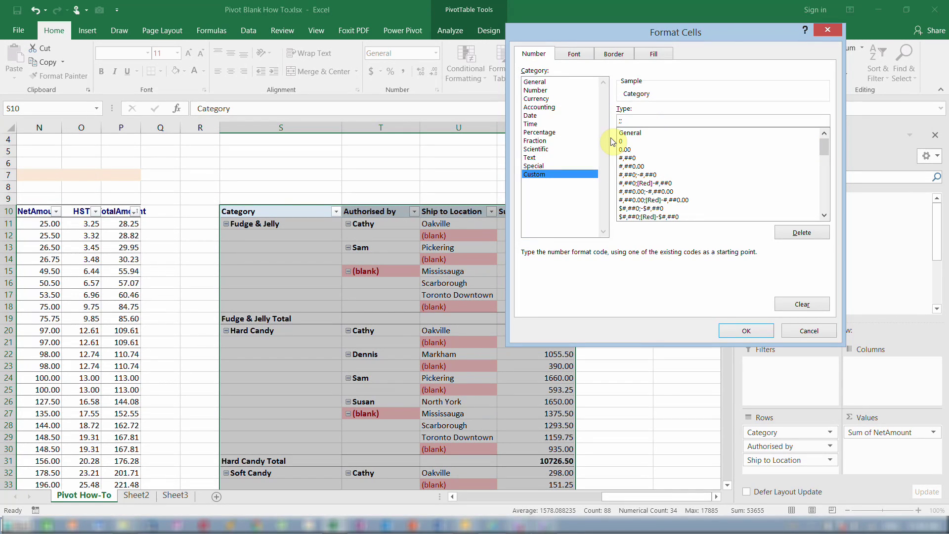
pyautogui.write(';;')
pyautogui.click(746, 331)
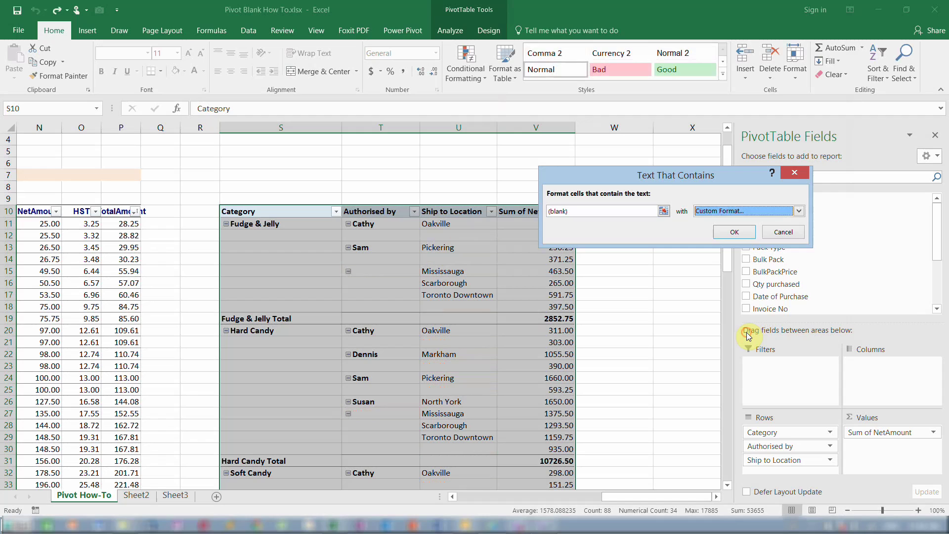
# Step: Apply the (blank)-hiding rule and check that the pivot's (blank) labels now show as empty cells
pyautogui.click(742, 234)
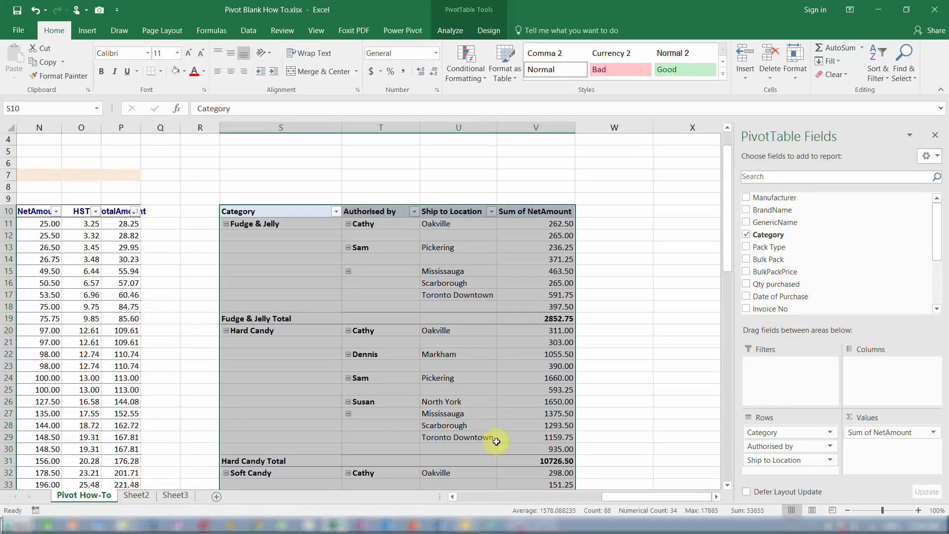
pyautogui.moveTo(506, 420)
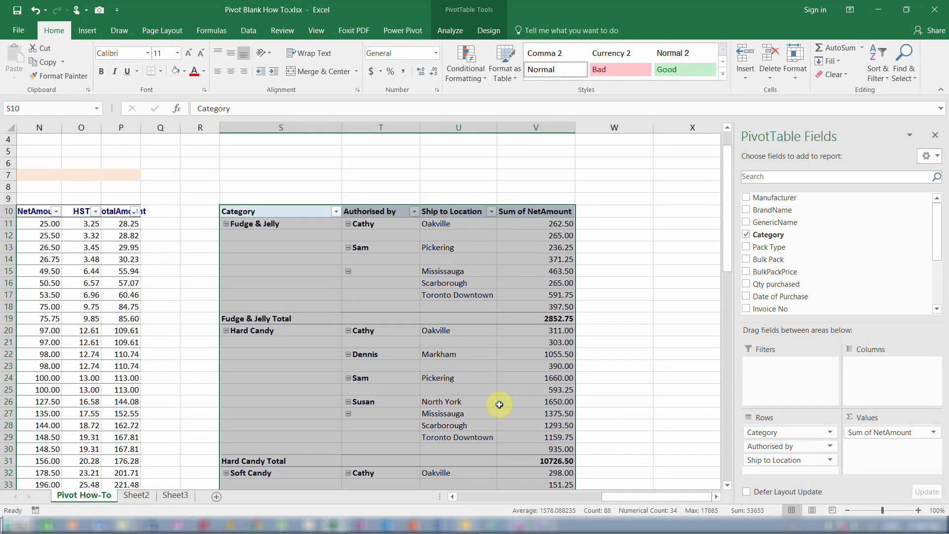
pyautogui.moveTo(477, 354)
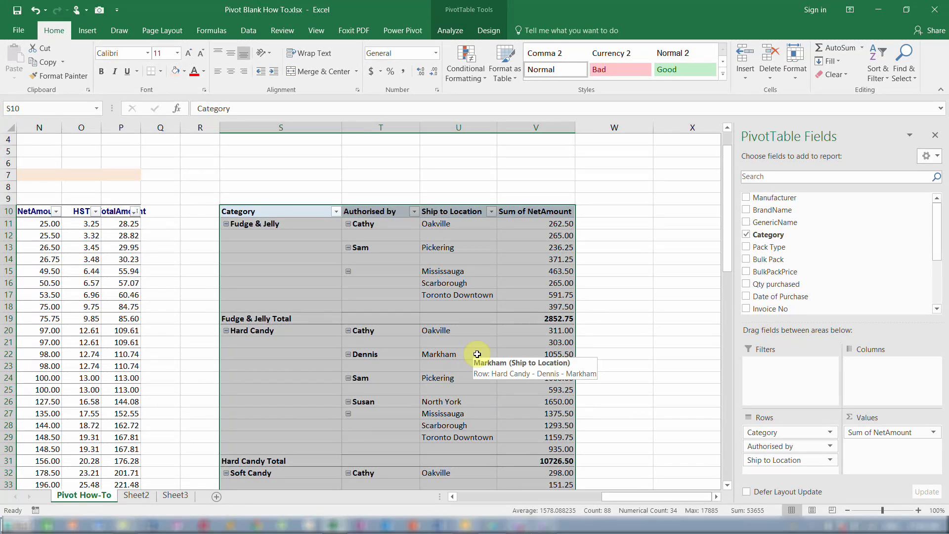
pyautogui.scroll(-2, 478, 354)
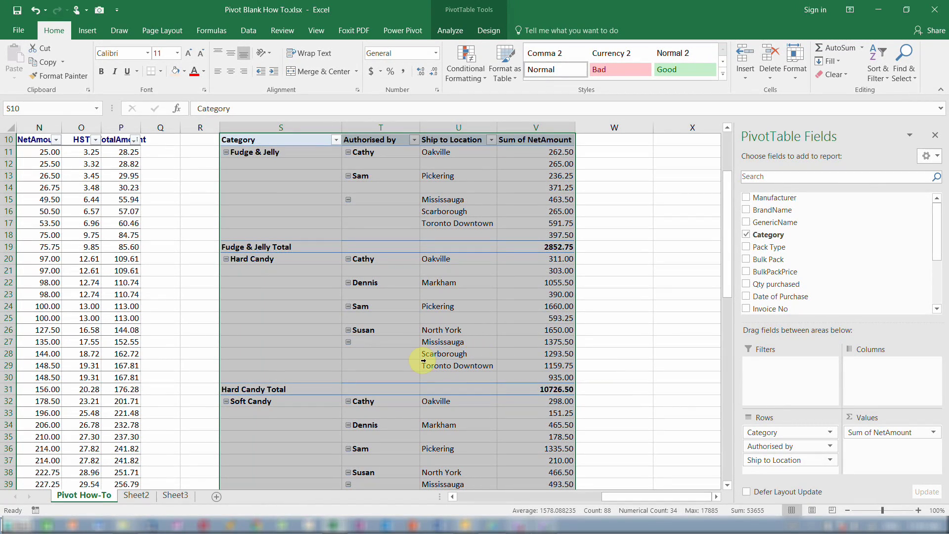
pyautogui.scroll(1, 396, 316)
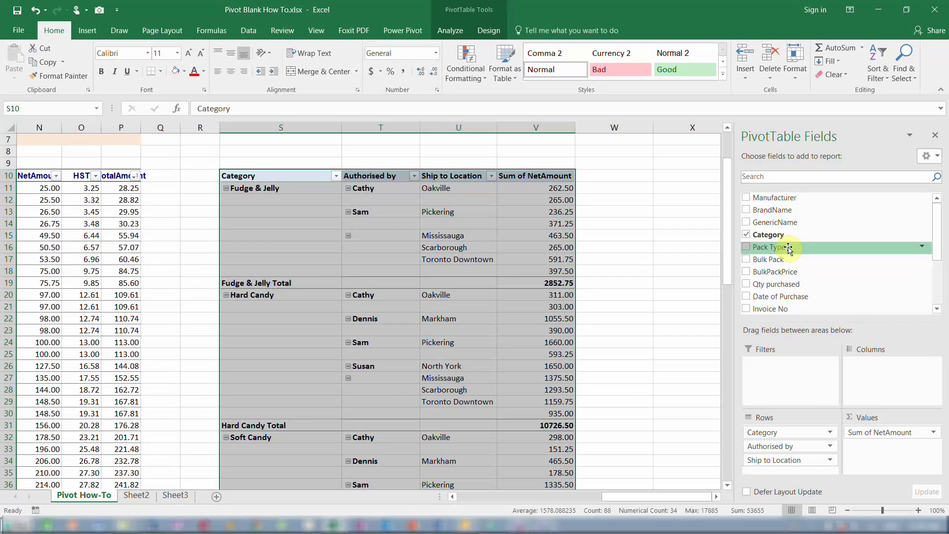
# Step: Filter the pivot by Pack Type, show report filter pages per pack type, and mark the Box sheet's (blank) labels
pyautogui.moveTo(782, 248); pyautogui.dragTo(800, 372)
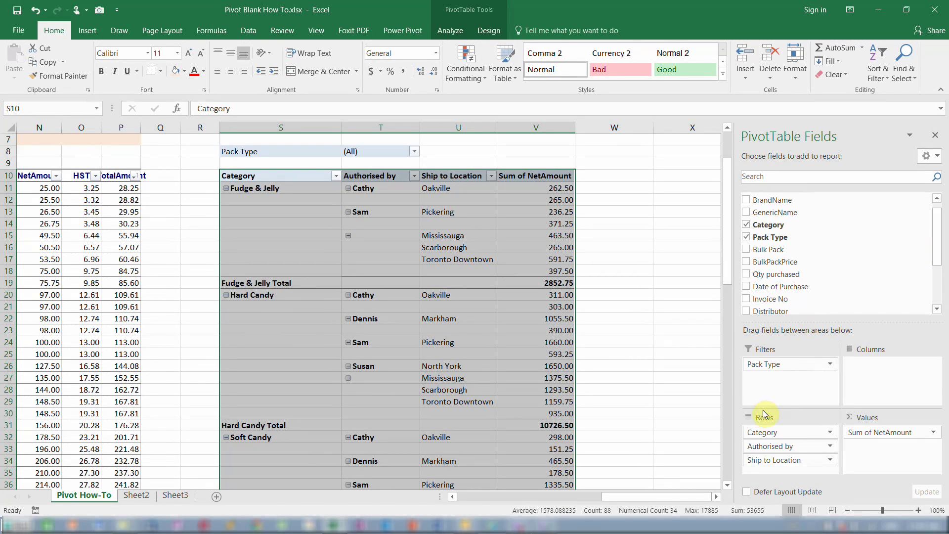
pyautogui.click(450, 30)
pyautogui.click(46, 76)
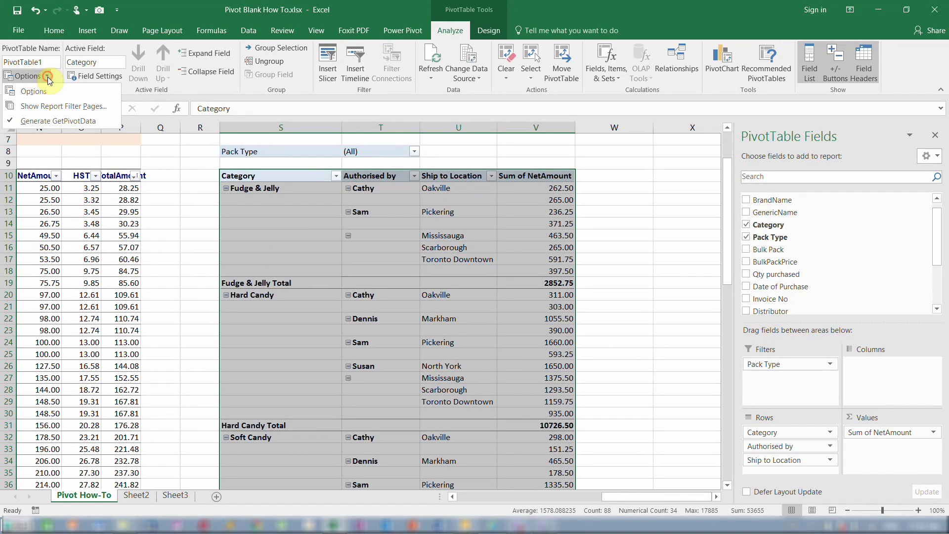
pyautogui.click(64, 107)
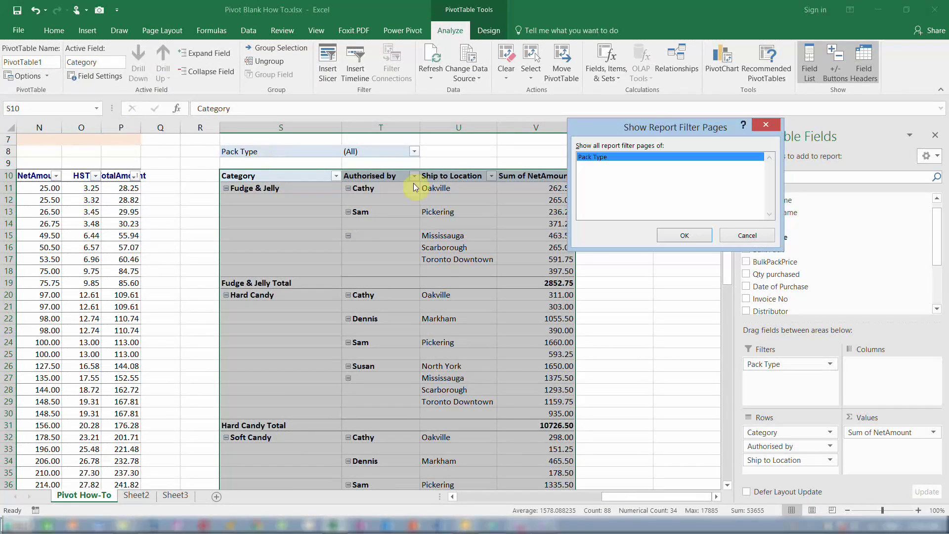
pyautogui.click(704, 236)
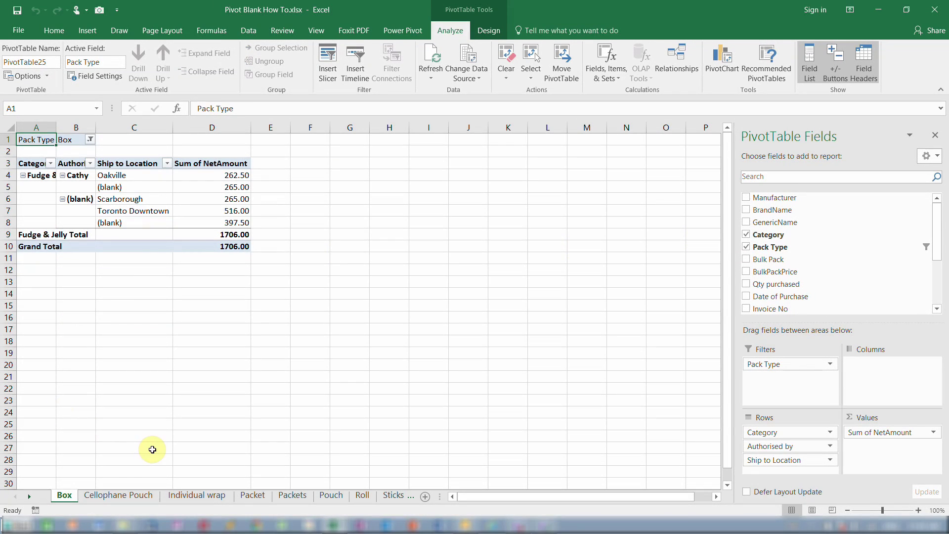
pyautogui.moveTo(41, 476); pyautogui.dragTo(404, 510)
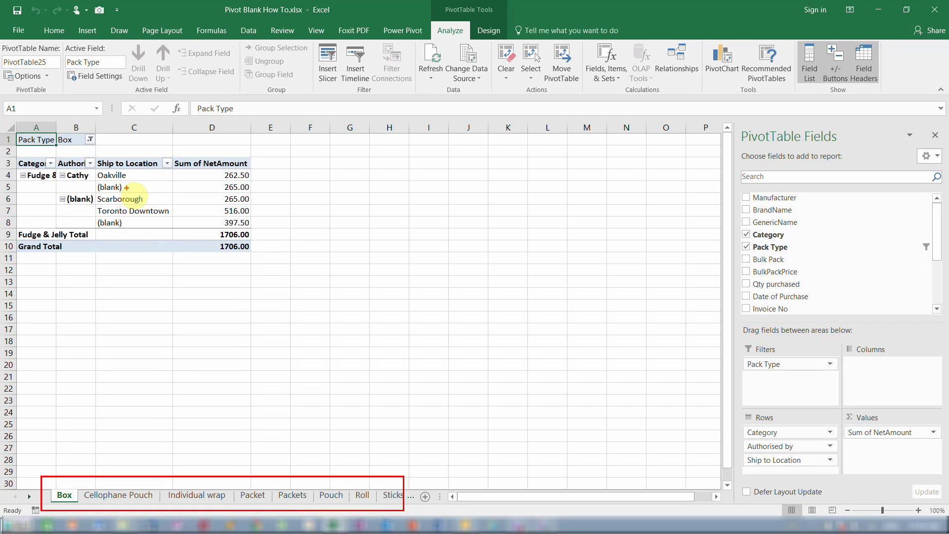
pyautogui.moveTo(127, 181)
pyautogui.mouseDown()
pyautogui.moveTo(92, 199)
pyautogui.moveTo(134, 191)
pyautogui.moveTo(67, 195)
pyautogui.moveTo(101, 200)
pyautogui.moveTo(139, 233)
pyautogui.moveTo(87, 213)
pyautogui.moveTo(102, 238)
pyautogui.mouseUp()
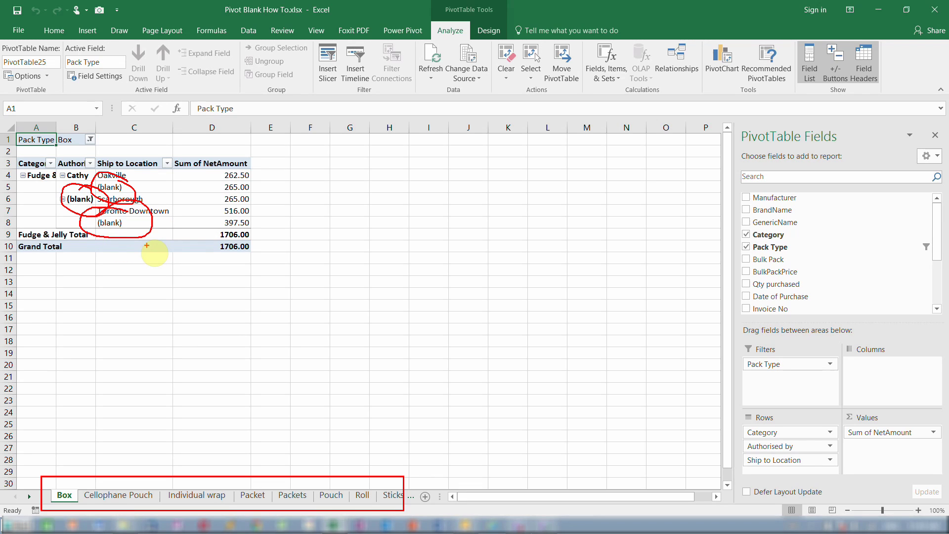